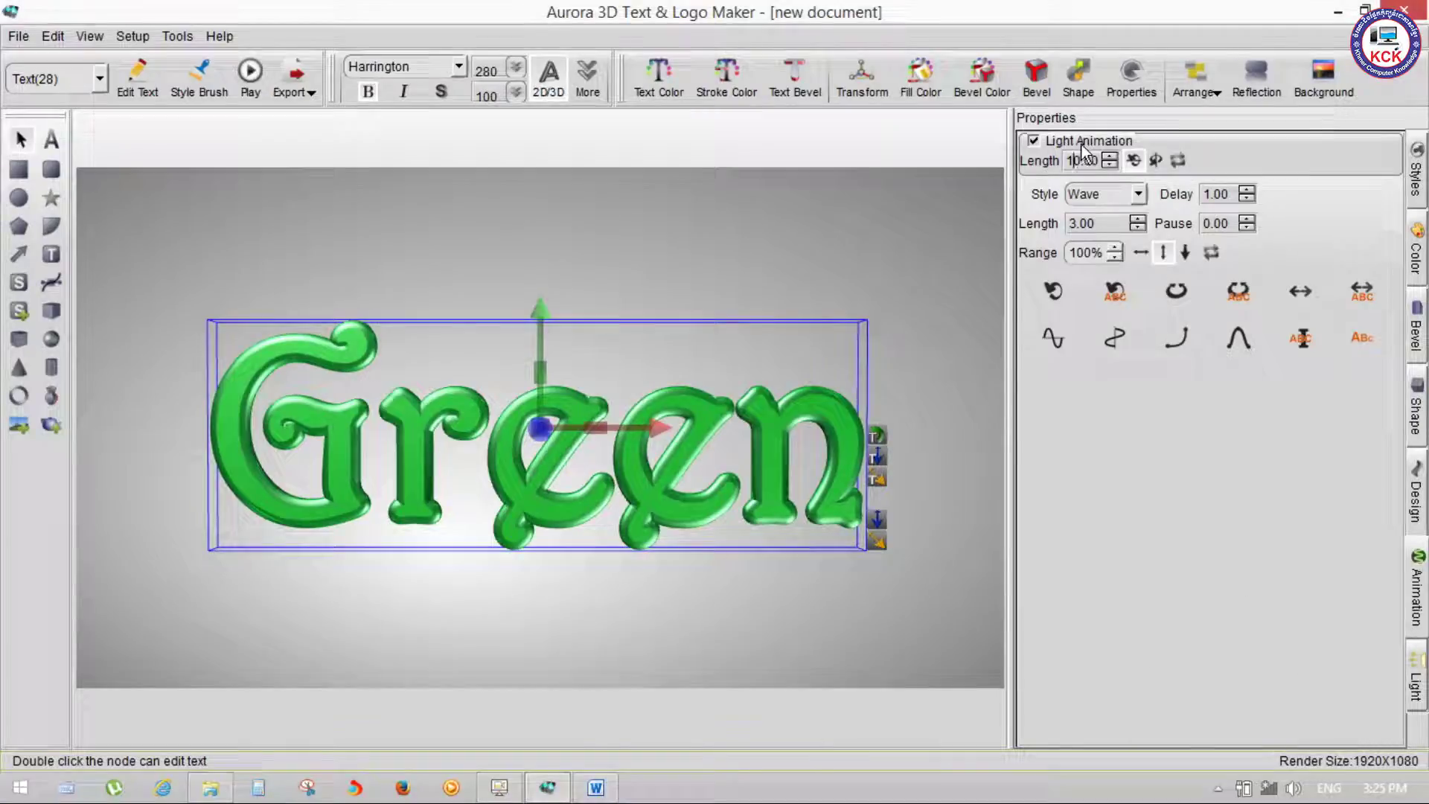
Show the Light settings and display direction arrows for the three lights around the Green text.
click(1416, 676)
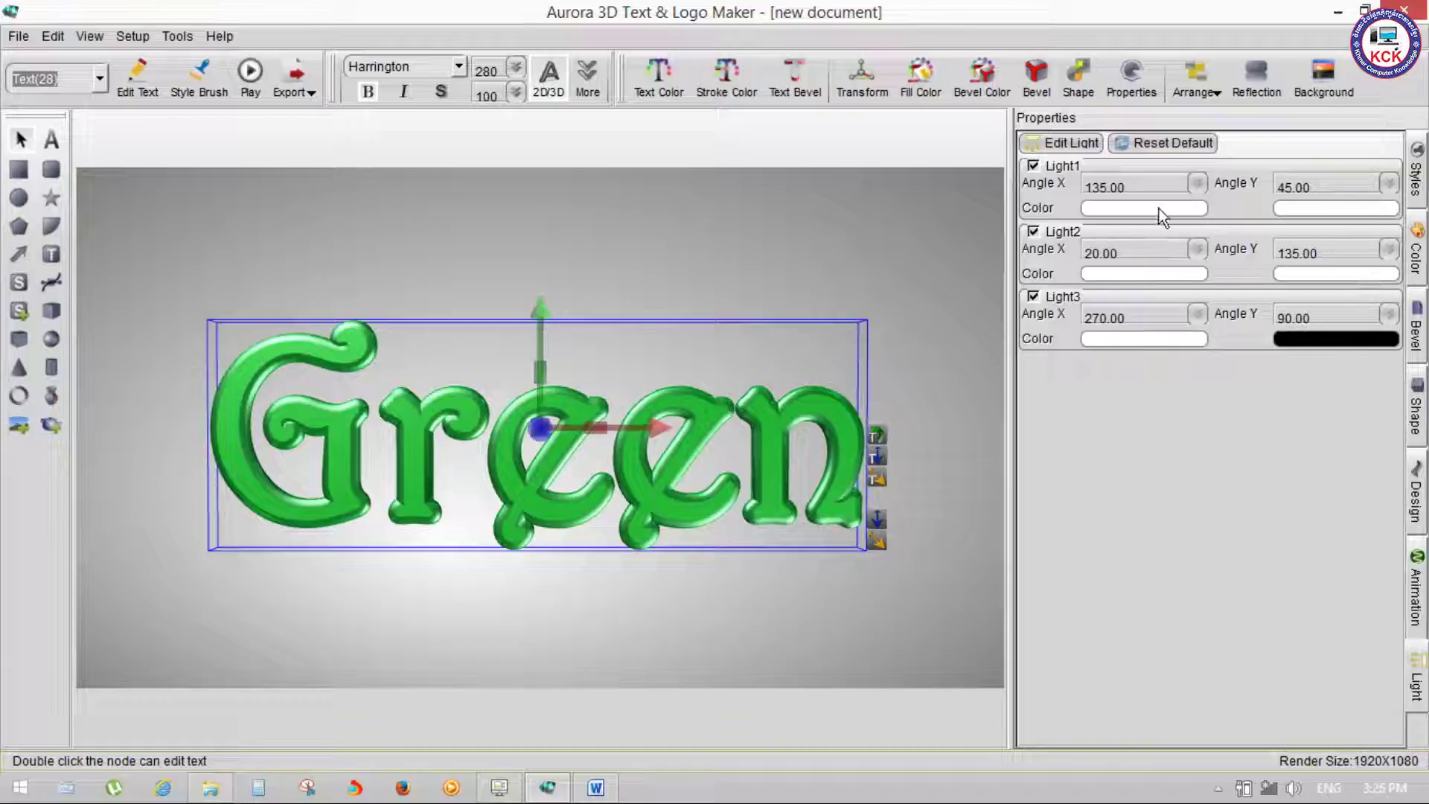
click(1049, 142)
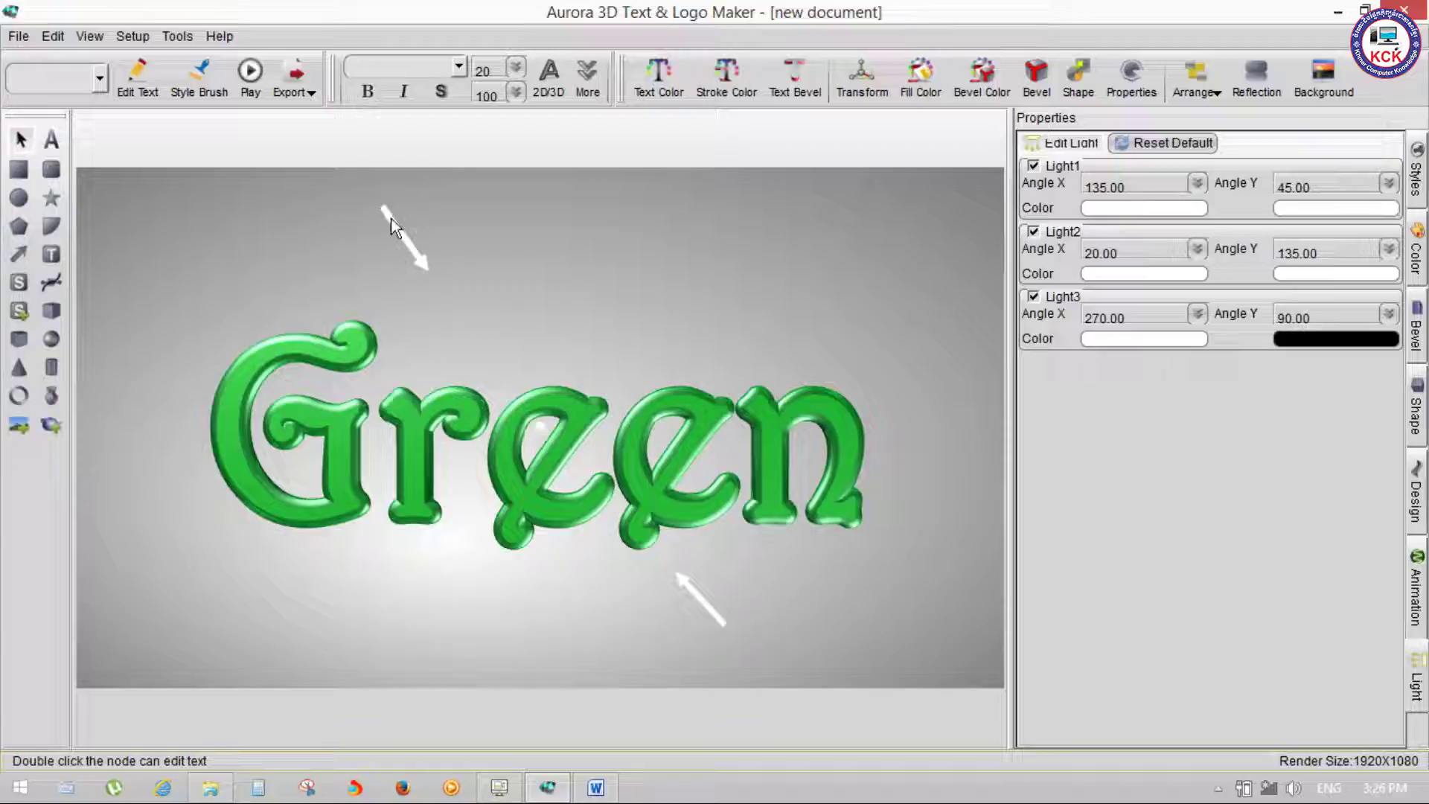
Drag the Light1 arrow to re-aim it to Angle X 160.50, deepening the shading.
mouse_move(390, 218)
mouse_down()
mouse_move(374, 186)
mouse_move(337, 168)
mouse_move(319, 178)
mouse_move(768, 233)
mouse_move(1011, 239)
mouse_move(322, 220)
mouse_move(226, 281)
mouse_move(185, 246)
mouse_move(323, 197)
mouse_move(1005, 216)
mouse_move(475, 212)
mouse_move(417, 279)
mouse_move(435, 301)
mouse_move(265, 255)
mouse_move(421, 200)
mouse_move(499, 225)
mouse_move(445, 217)
mouse_up()
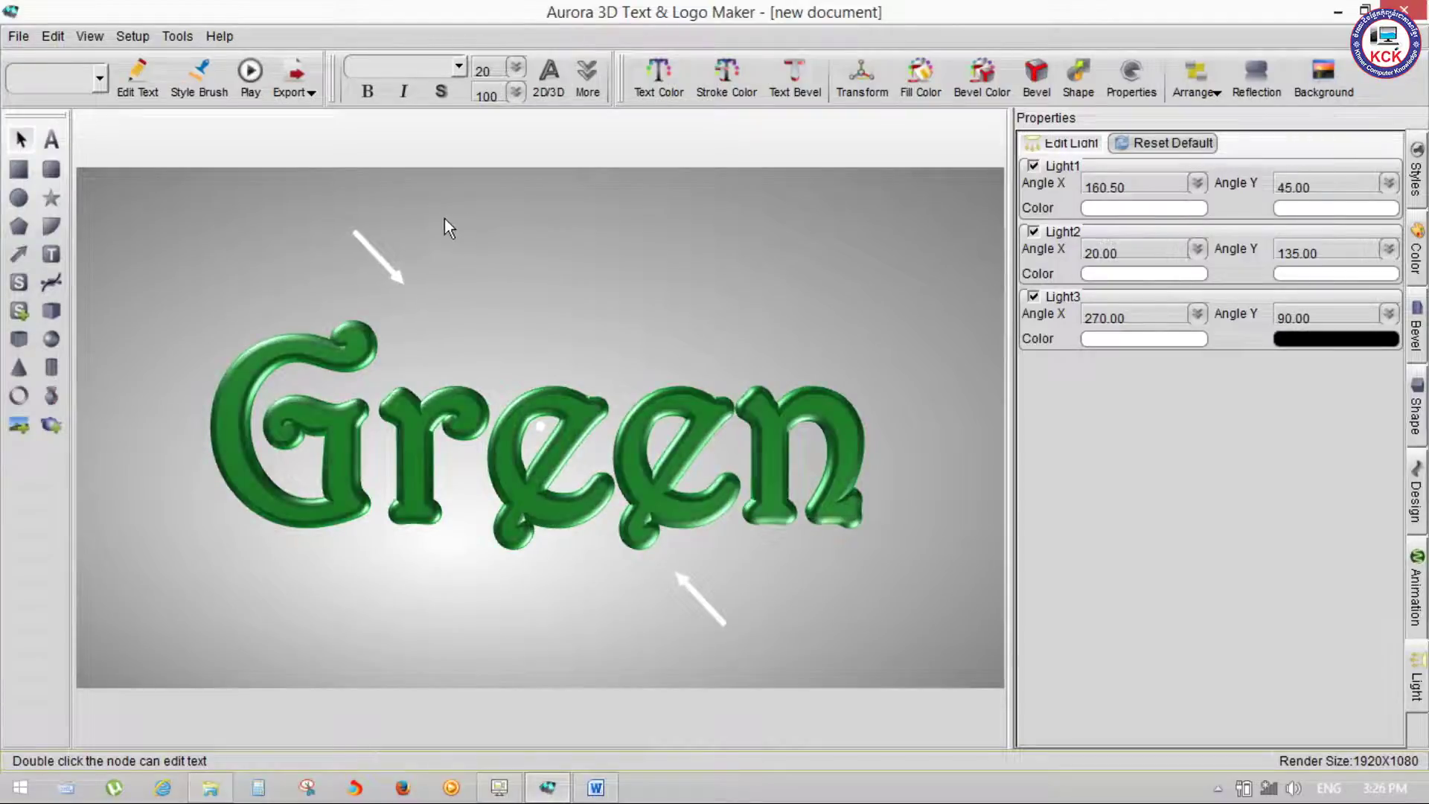
Toggle Light1, Light2 and Light3 off and on to compare the shading.
click(1034, 167)
click(1034, 167)
click(1034, 166)
click(1034, 166)
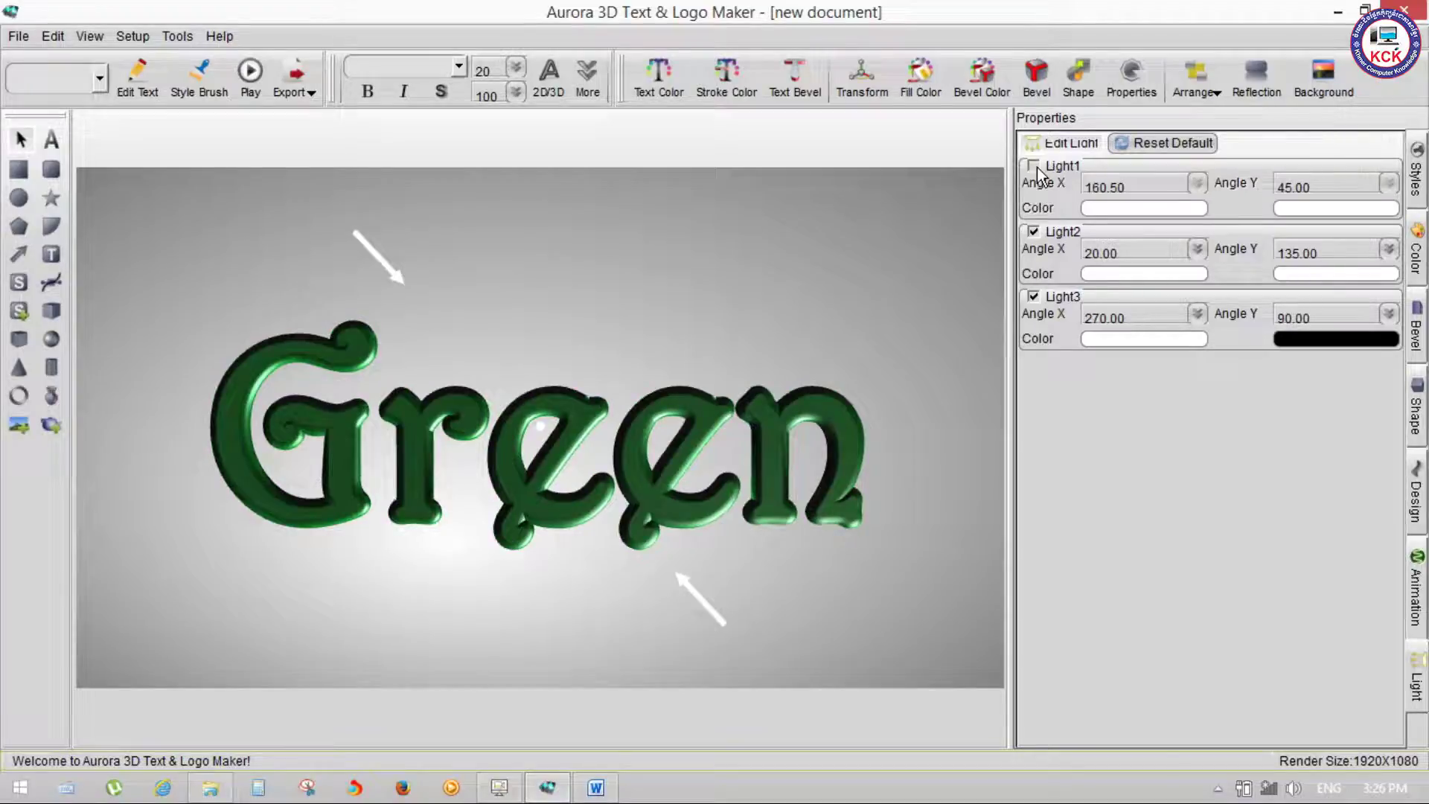
click(1035, 232)
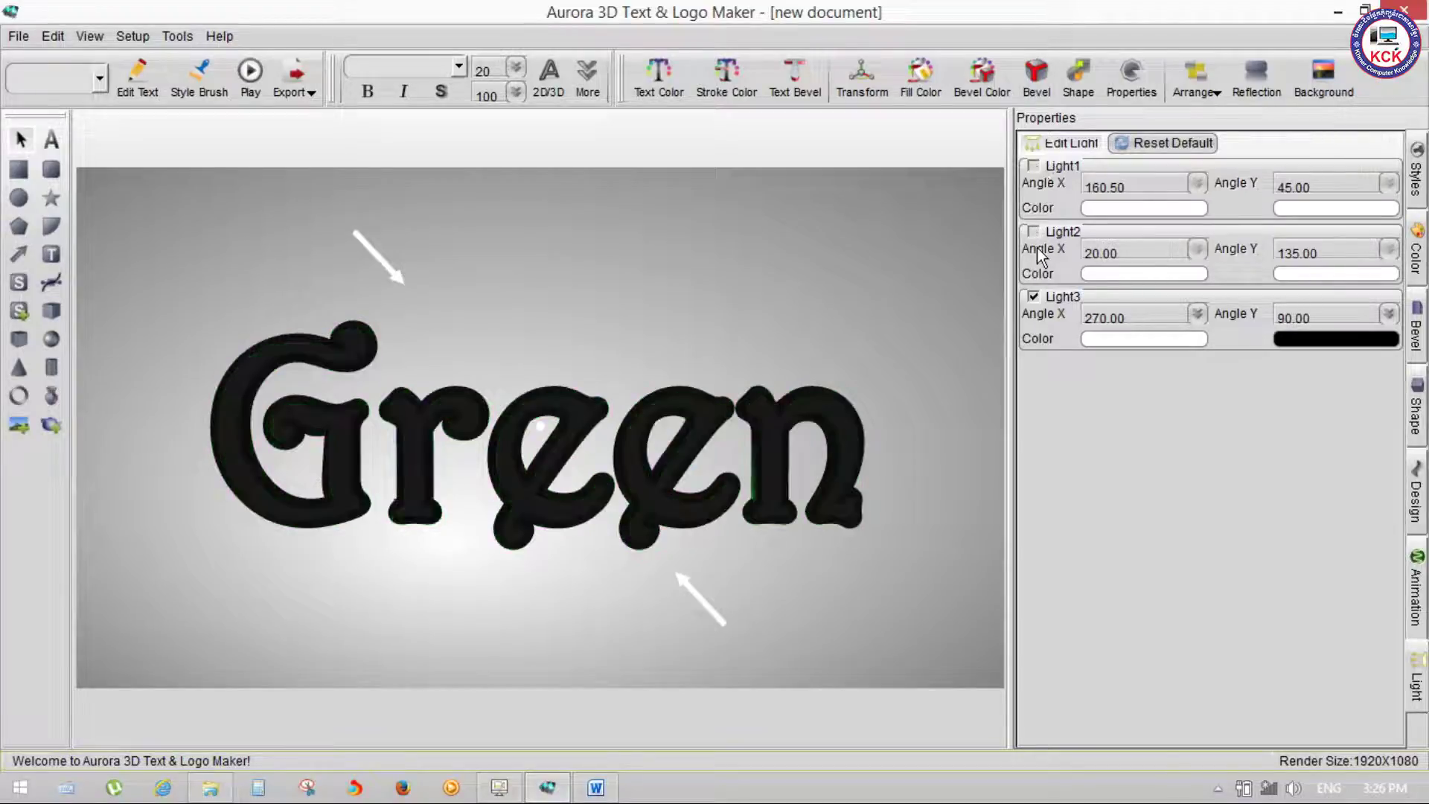
click(1038, 296)
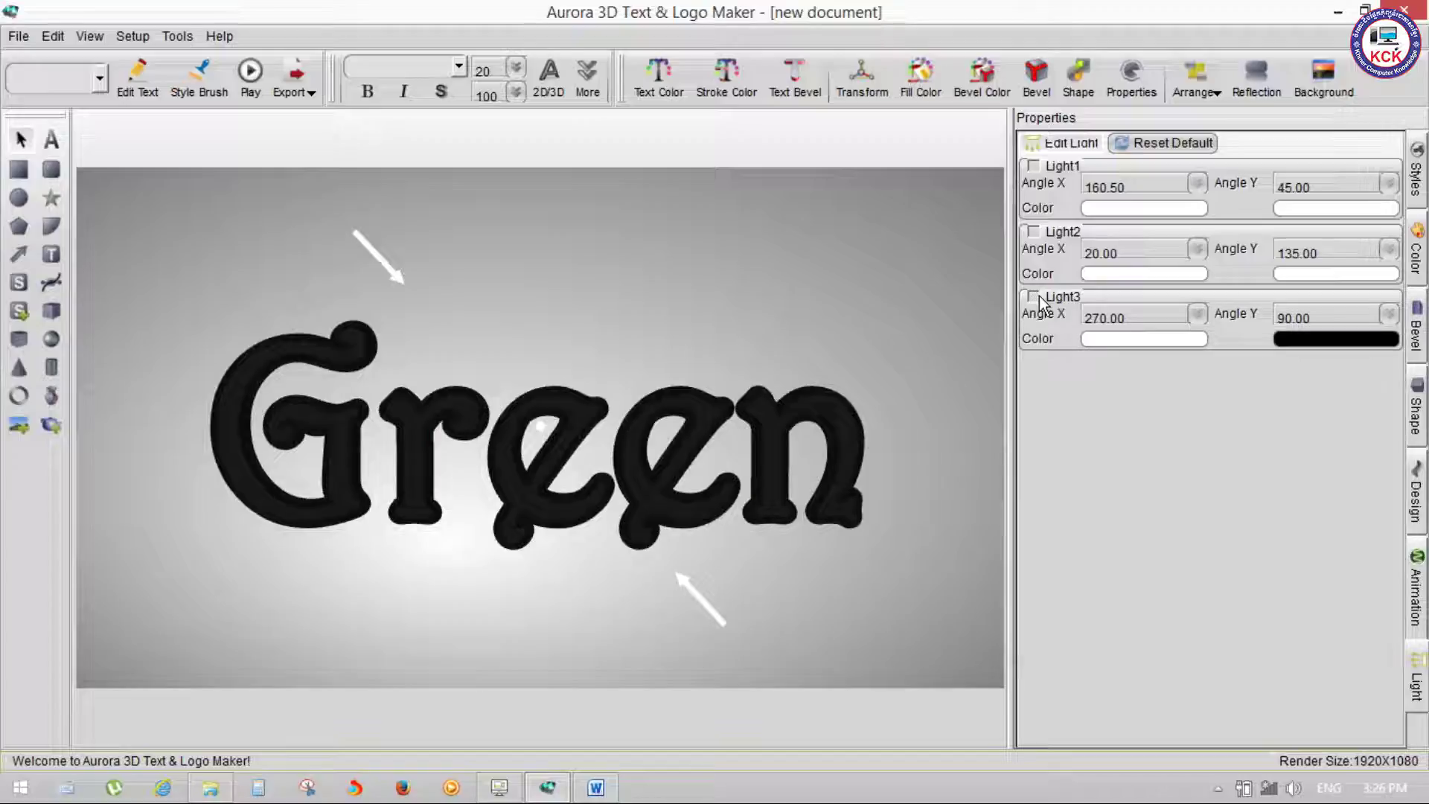
click(1037, 297)
click(1033, 231)
Turn Light1 back on and pick a magenta-pink shade for its colour.
click(1033, 165)
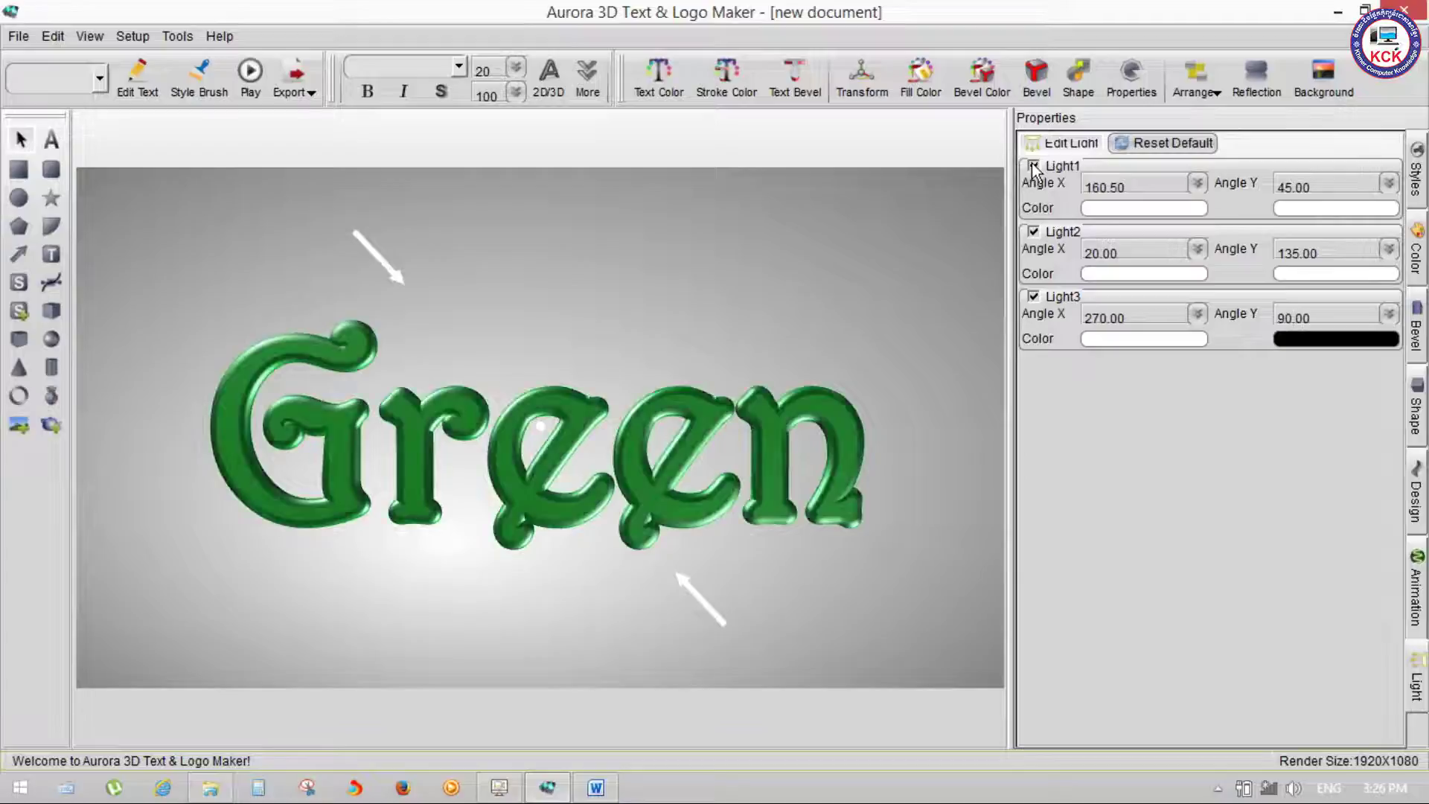
click(1175, 209)
mouse_move(757, 280)
mouse_down()
mouse_move(720, 222)
mouse_move(710, 231)
mouse_move(735, 252)
mouse_up()
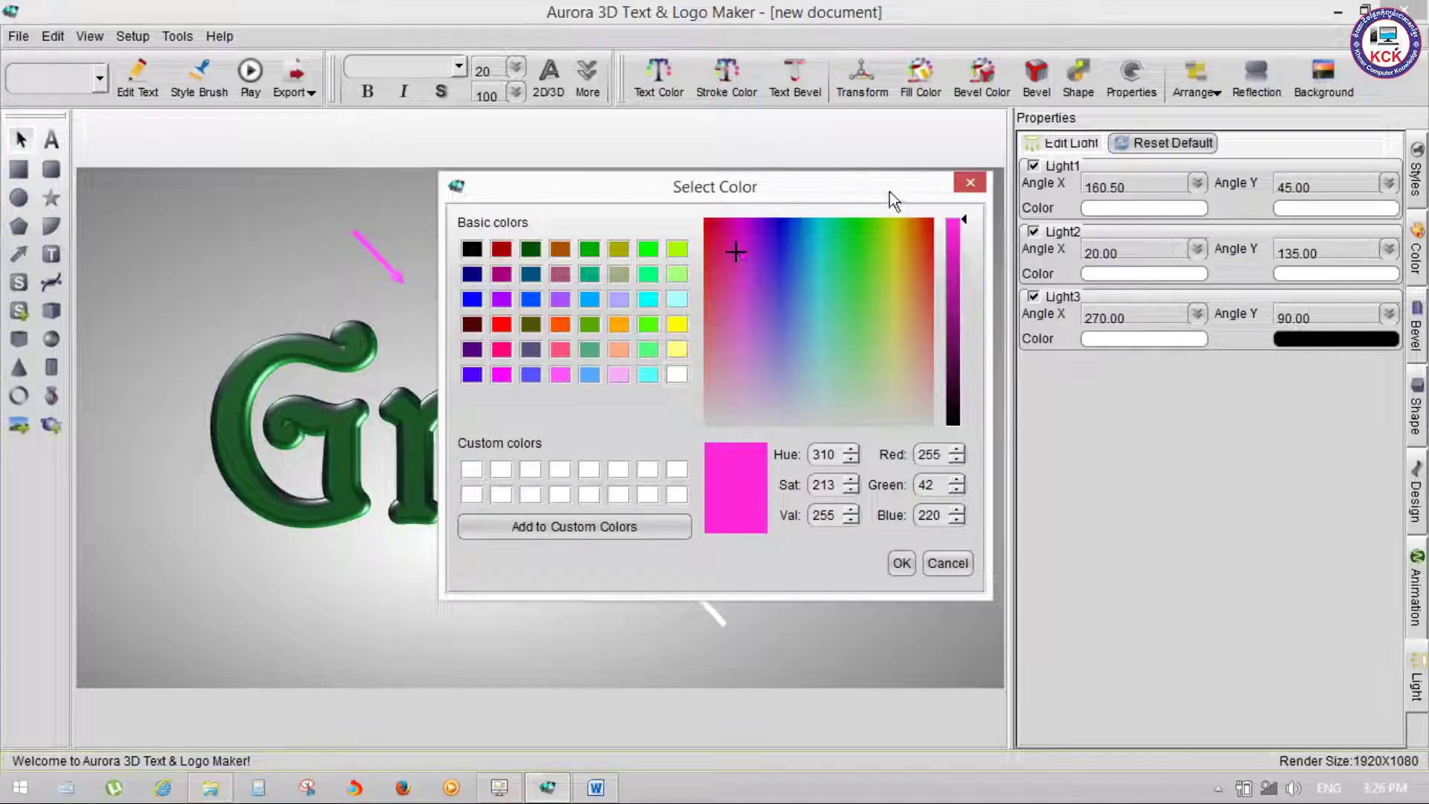
Apply pink to Light1, make Light2 yellow, and re-aim Light2 to angles 0 and 218.
click(901, 566)
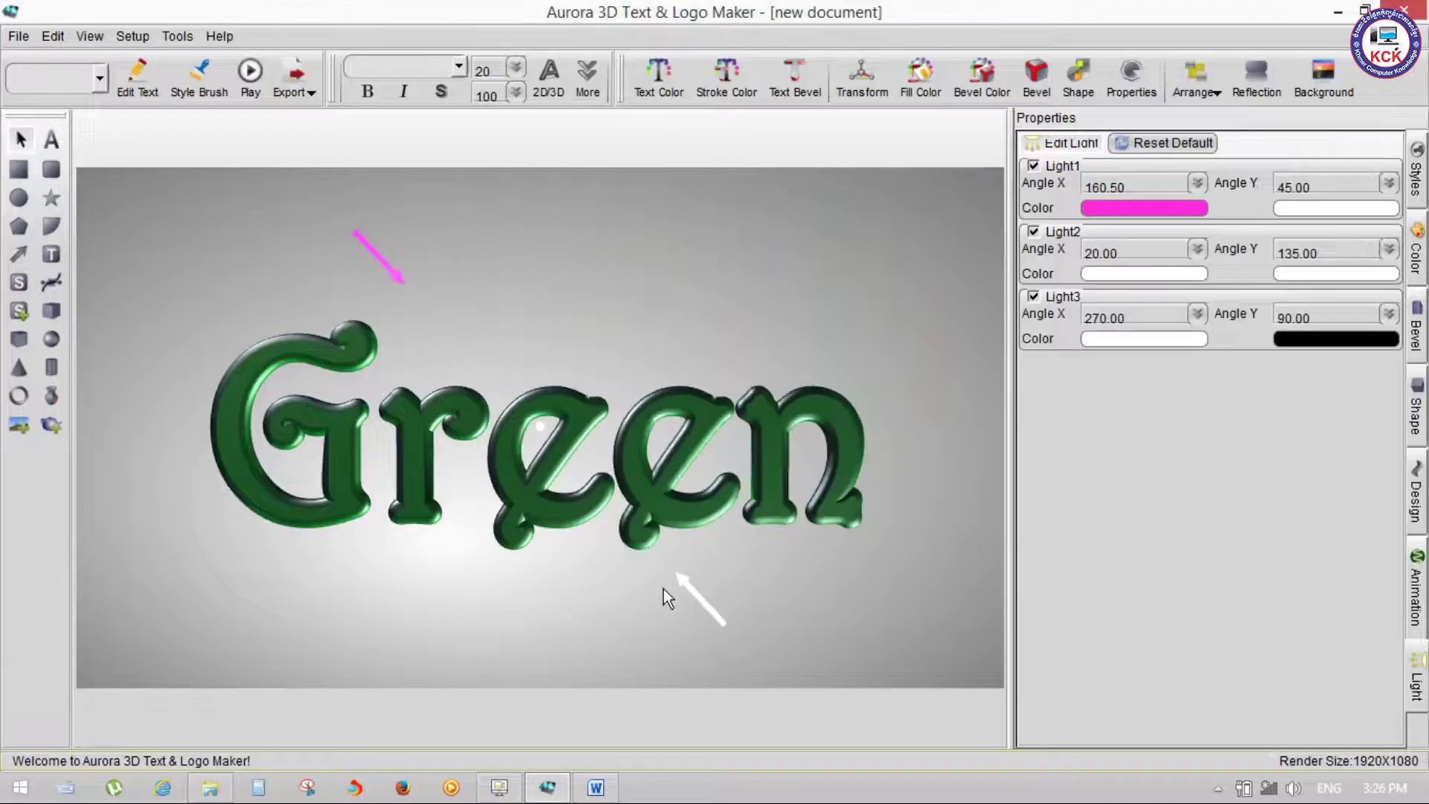
click(1123, 277)
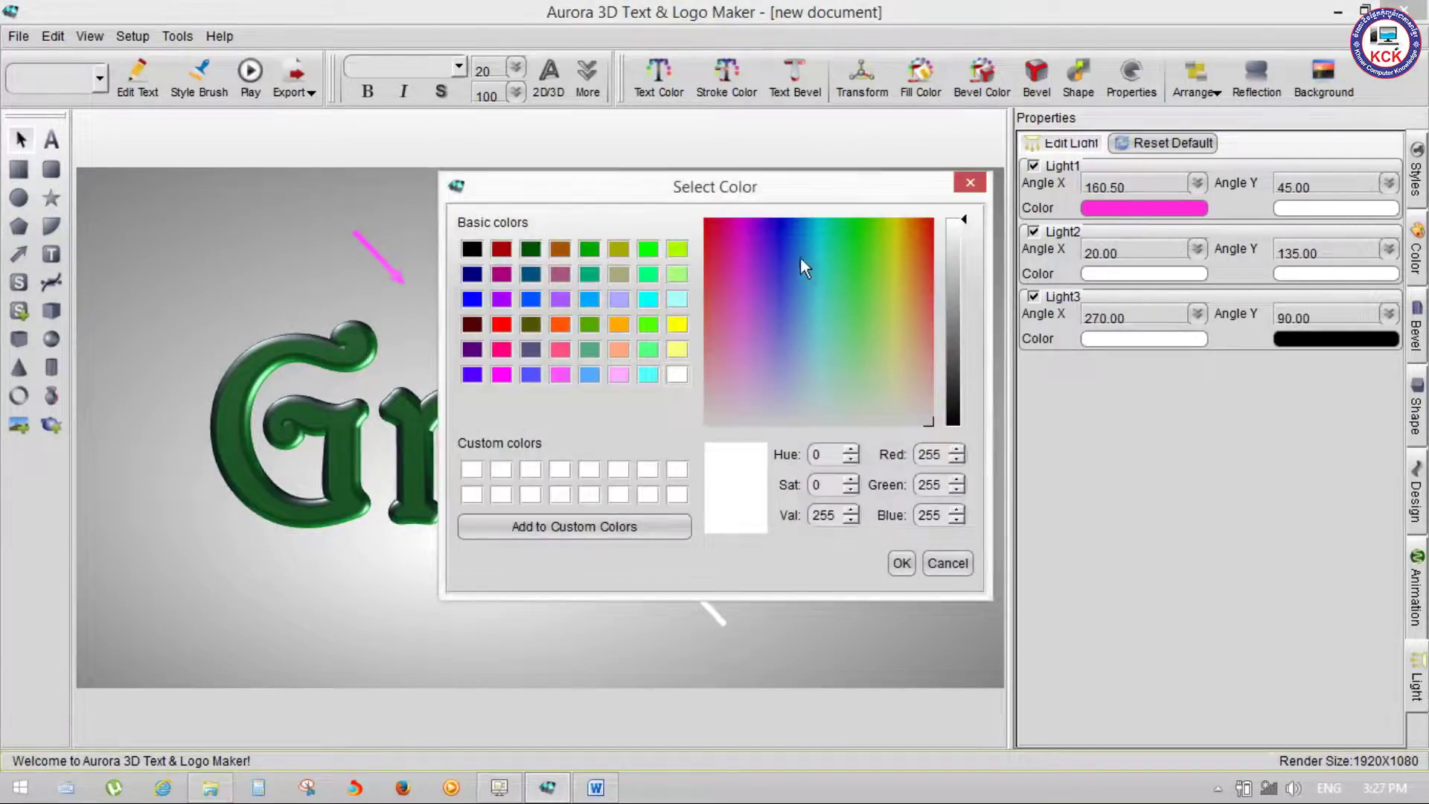
click(783, 243)
click(882, 275)
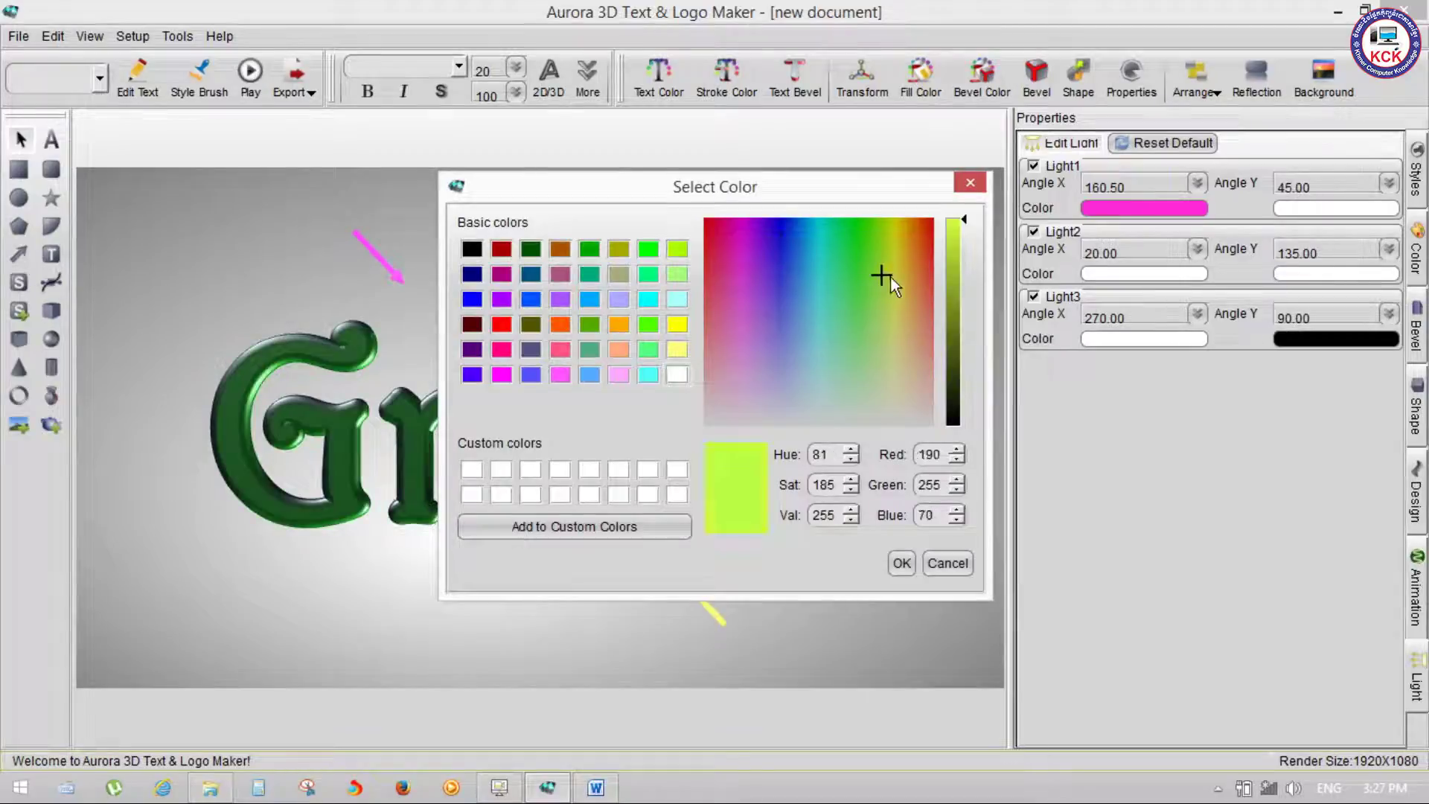
click(898, 263)
click(902, 564)
mouse_move(717, 616)
mouse_down()
mouse_move(600, 466)
mouse_move(570, 317)
mouse_move(711, 329)
mouse_move(482, 337)
mouse_move(358, 377)
mouse_move(544, 408)
mouse_move(681, 405)
mouse_move(734, 378)
mouse_move(743, 263)
mouse_move(792, 220)
mouse_move(935, 265)
mouse_move(981, 355)
mouse_move(933, 502)
mouse_move(732, 491)
mouse_move(467, 437)
mouse_move(360, 466)
mouse_move(376, 444)
mouse_up()
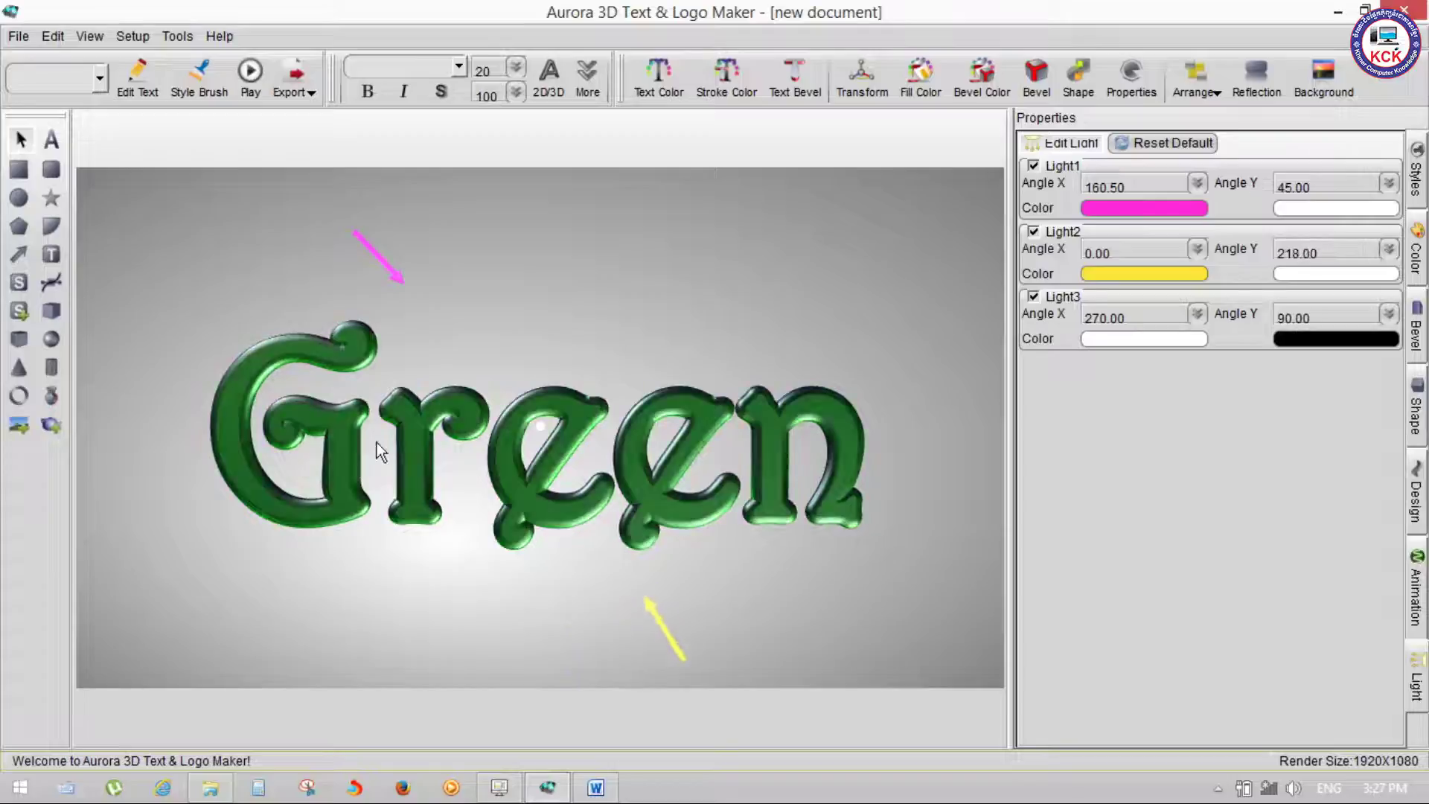
Re-aim Light1 to angles 357/0 and Light3 to 360/0, darkening the Green text.
mouse_move(360, 246)
mouse_down()
mouse_move(311, 311)
mouse_move(367, 436)
mouse_move(549, 540)
mouse_move(833, 569)
mouse_move(856, 433)
mouse_move(758, 161)
mouse_move(832, 409)
mouse_move(776, 256)
mouse_move(771, 424)
mouse_up()
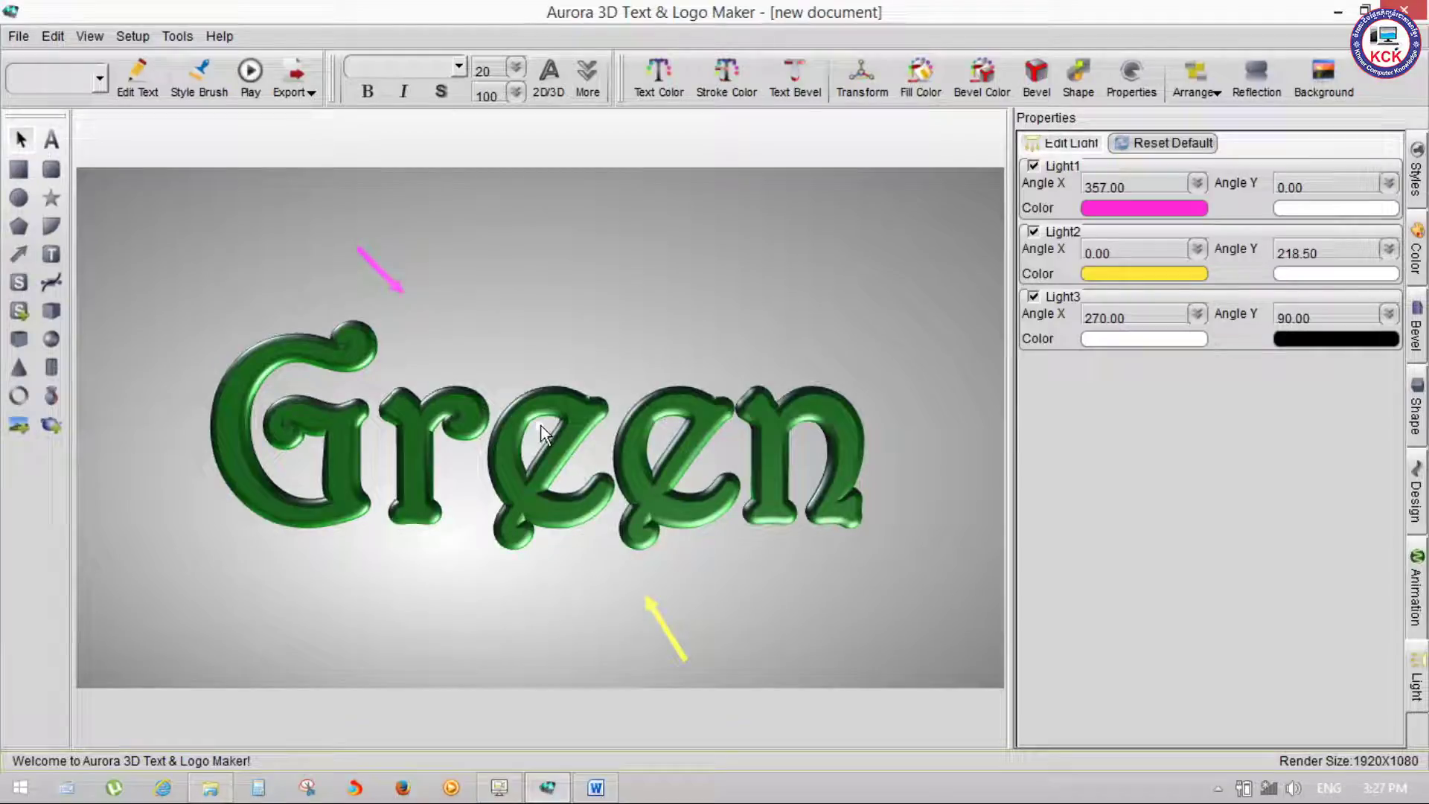
mouse_move(542, 427)
mouse_down()
mouse_move(545, 480)
mouse_move(610, 162)
mouse_move(686, 153)
mouse_move(853, 204)
mouse_move(998, 314)
mouse_move(873, 494)
mouse_move(1021, 232)
mouse_move(881, 516)
mouse_up()
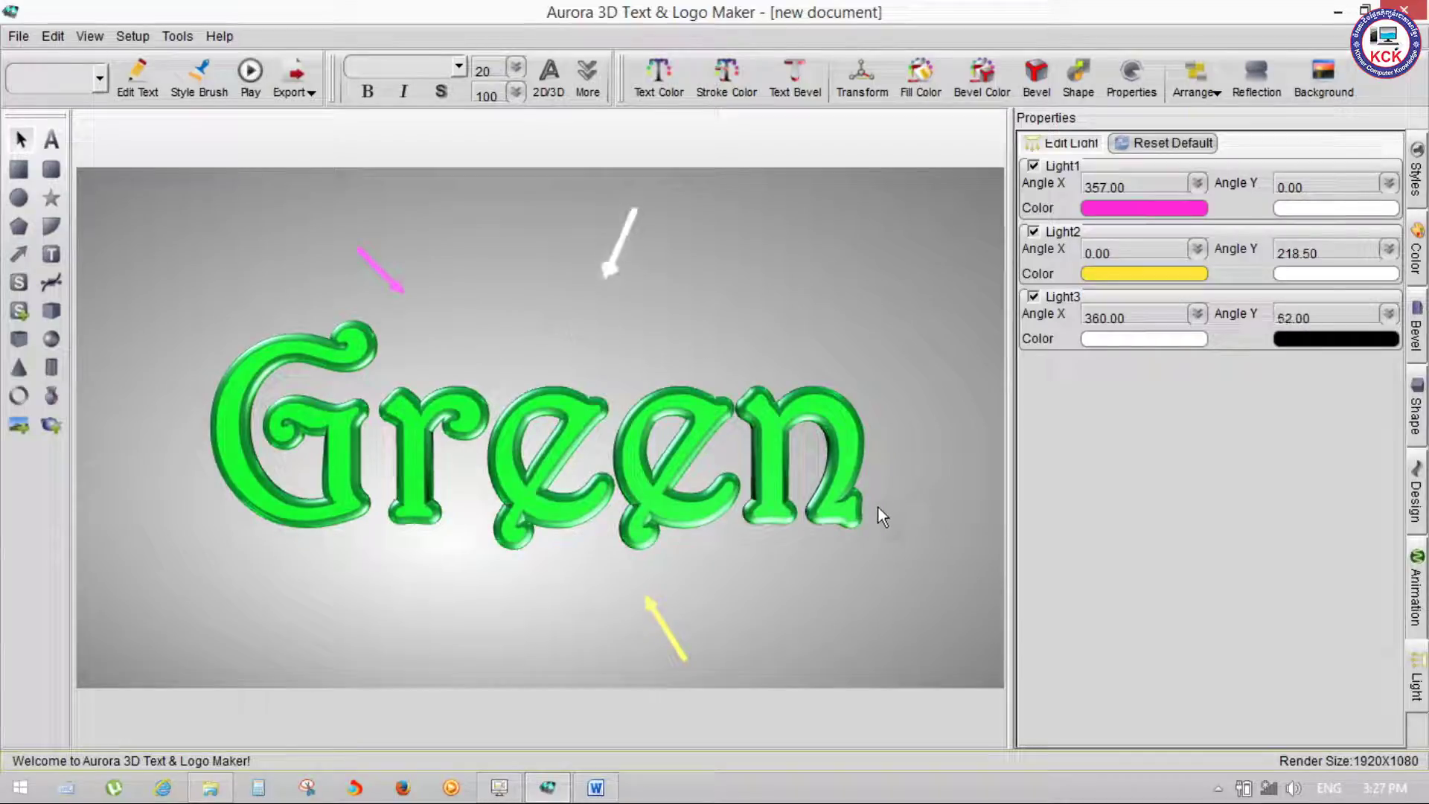
mouse_move(613, 274)
mouse_down()
mouse_move(628, 221)
mouse_move(538, 431)
mouse_move(535, 609)
mouse_move(575, 690)
mouse_move(781, 704)
mouse_move(901, 424)
mouse_move(861, 535)
mouse_up()
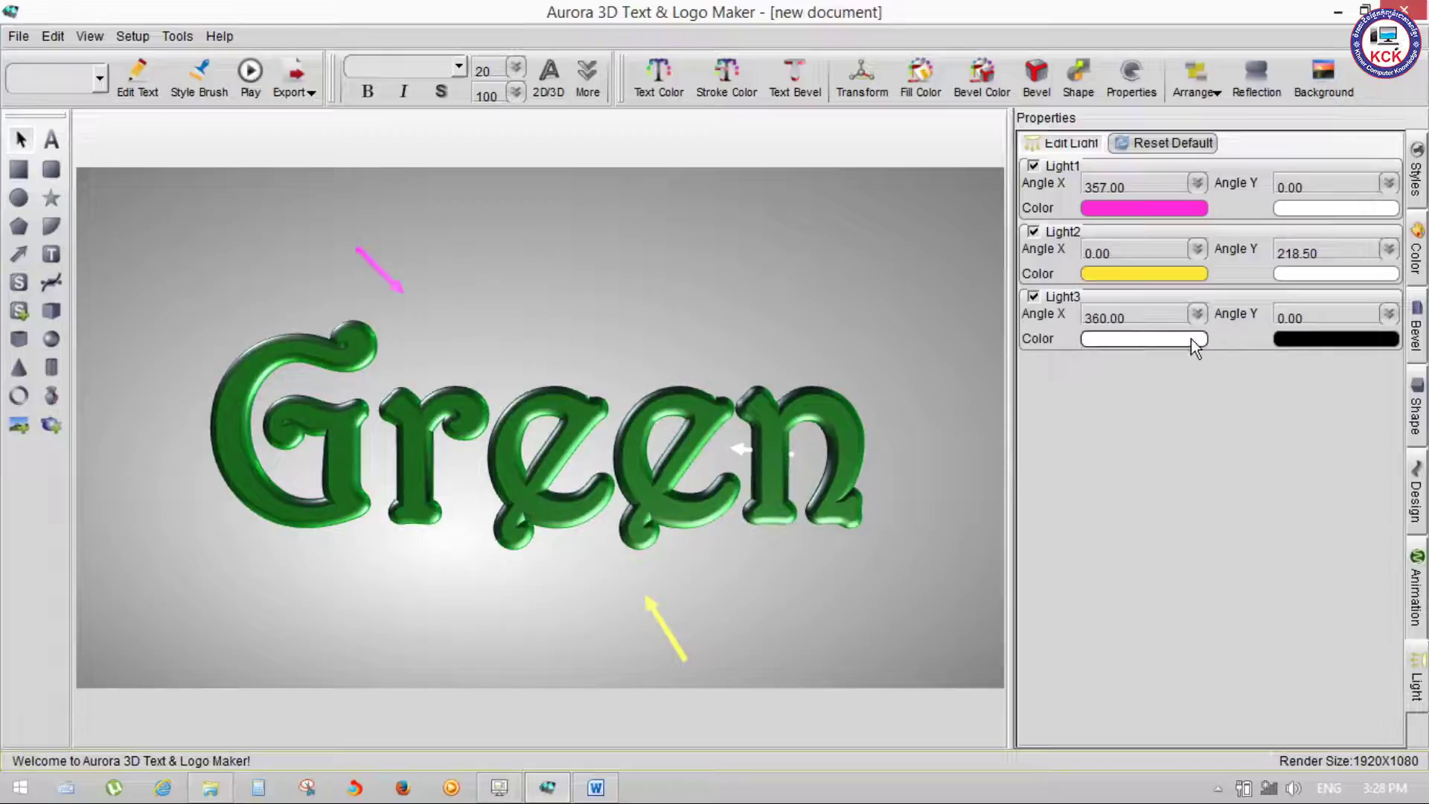
Set Light3's colour to pure red.
click(1190, 338)
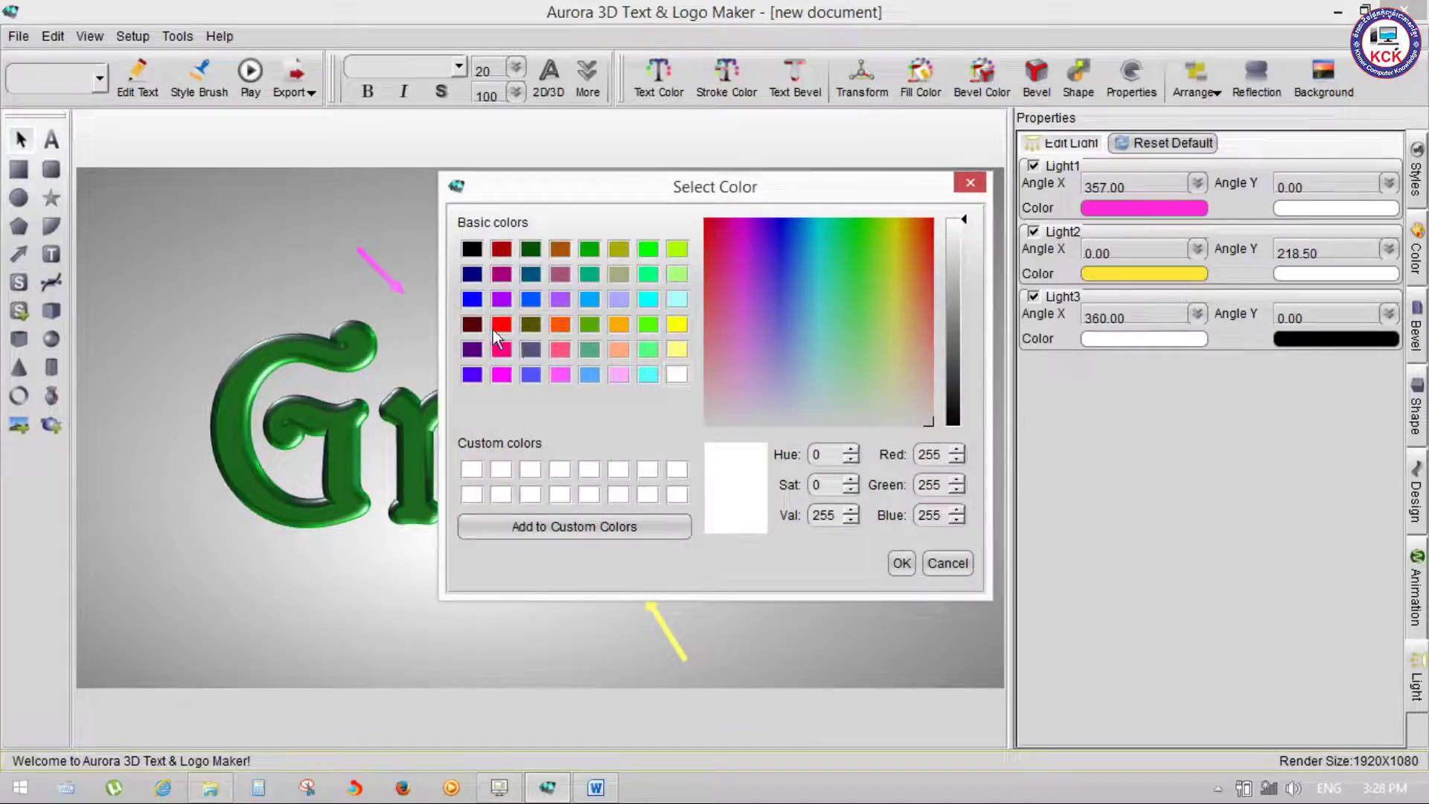
click(502, 324)
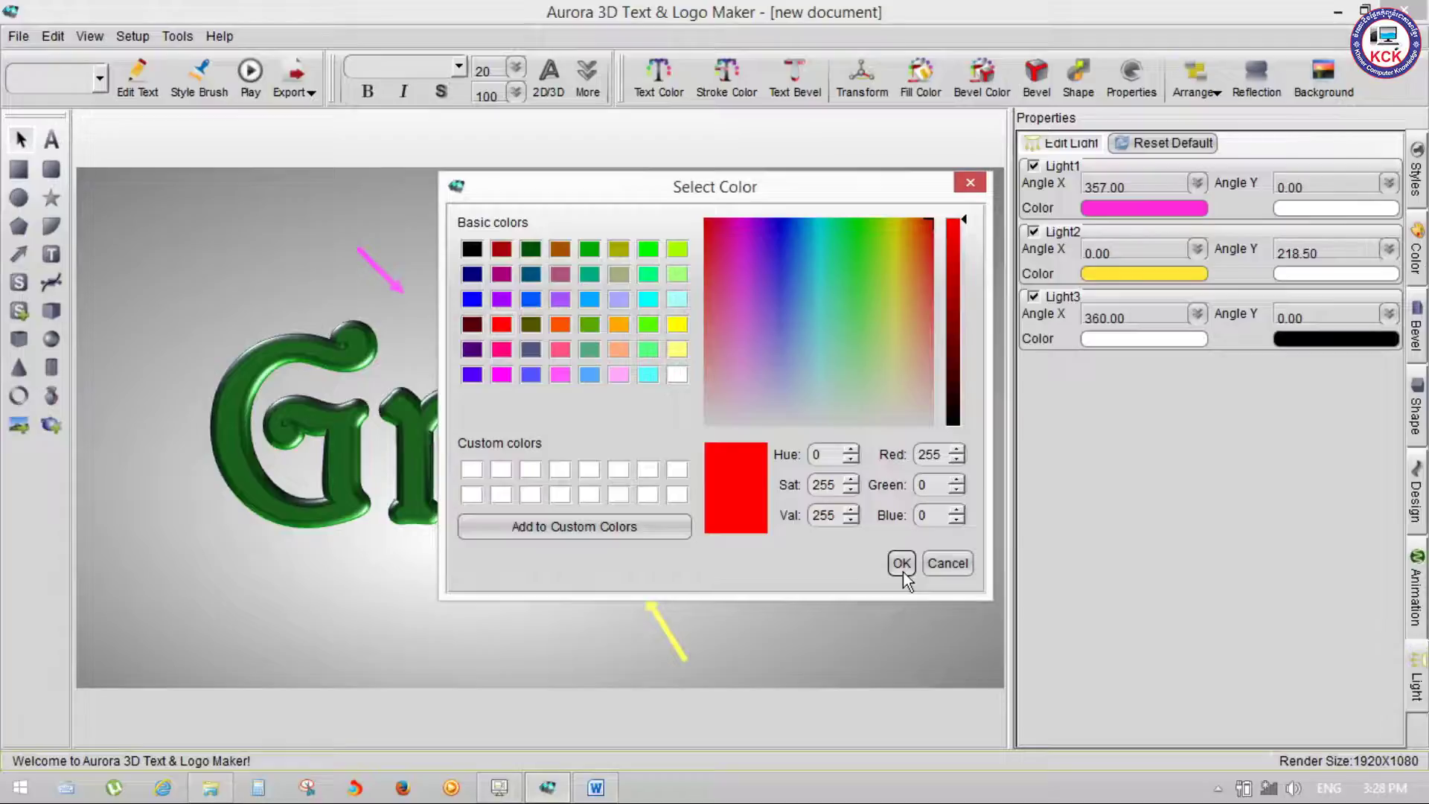
click(902, 564)
Aim the red light over the Green text, then reset all lights to defaults.
mouse_move(795, 454)
mouse_down()
mouse_move(783, 508)
mouse_move(604, 602)
mouse_move(490, 501)
mouse_move(454, 436)
mouse_move(456, 322)
mouse_move(584, 260)
mouse_move(539, 225)
mouse_move(325, 417)
mouse_move(297, 566)
mouse_move(500, 711)
mouse_move(810, 498)
mouse_move(927, 216)
mouse_move(908, 25)
mouse_move(890, 29)
mouse_move(776, 221)
mouse_move(622, 736)
mouse_move(744, 521)
mouse_move(446, 670)
mouse_move(4, 790)
mouse_move(739, 649)
mouse_move(893, 596)
mouse_move(988, 476)
mouse_up()
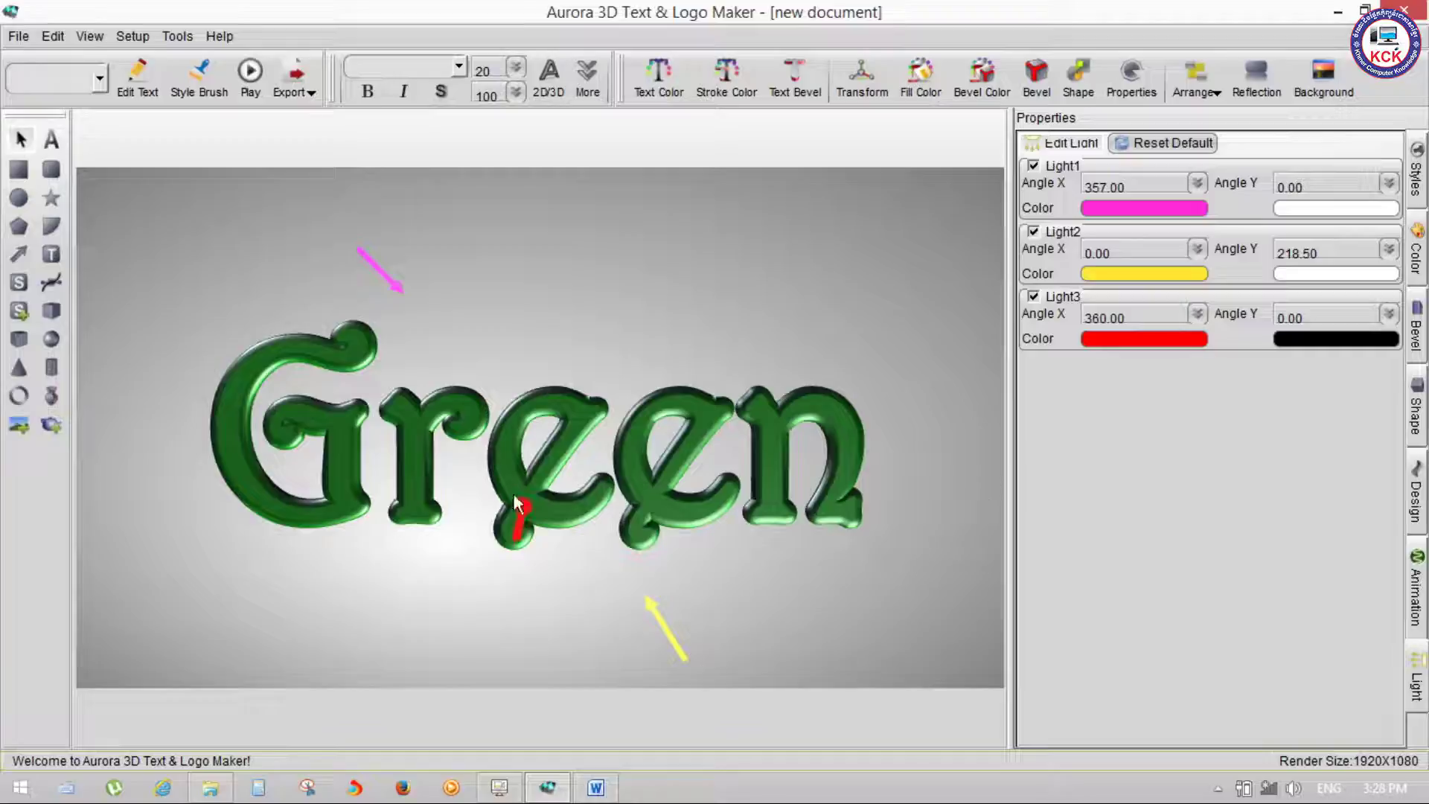
mouse_move(518, 521)
mouse_down()
mouse_move(495, 621)
mouse_move(852, 463)
mouse_move(894, 367)
mouse_up()
click(1154, 140)
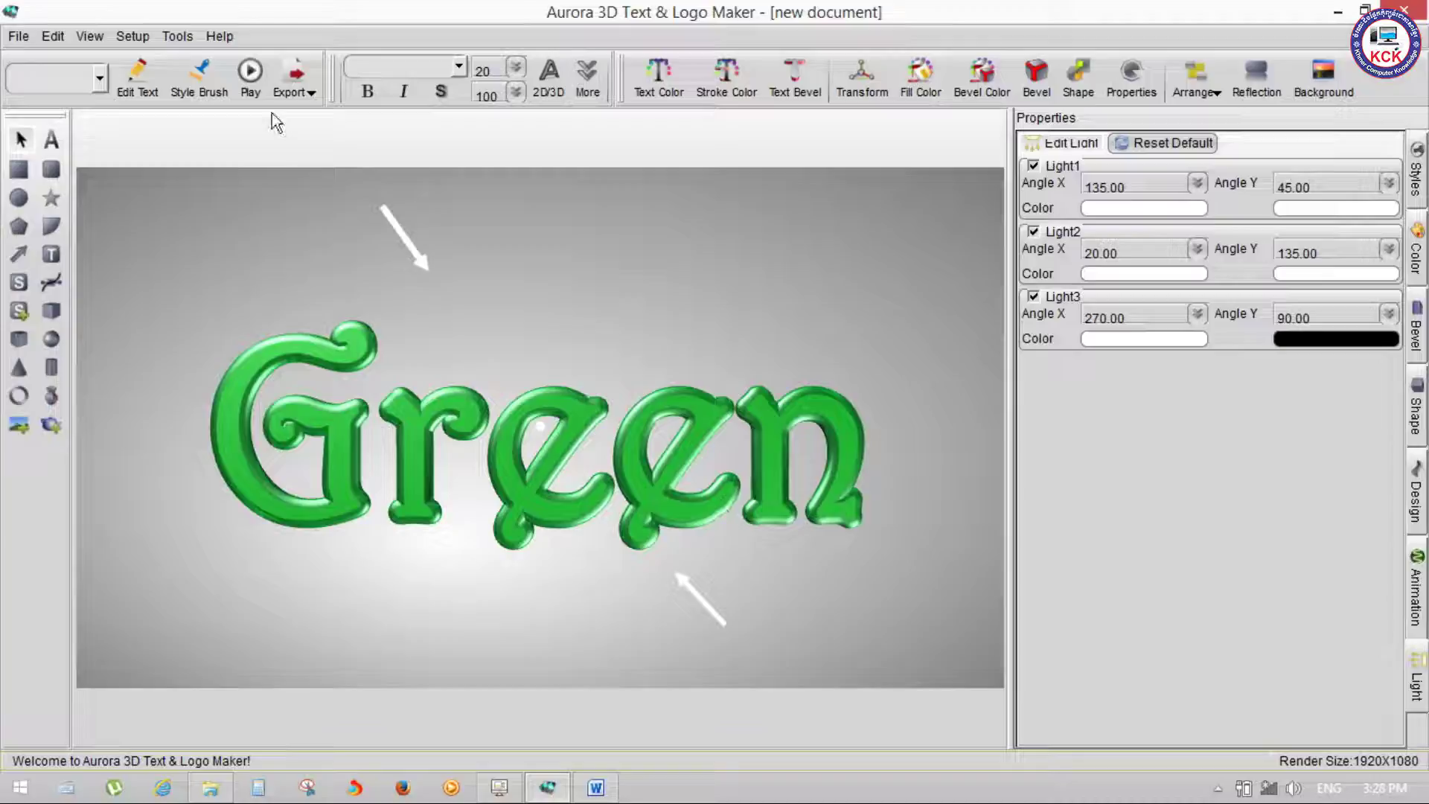
Hide the light-direction arrows and bring up the 1920×1080 image export for the default-lit text.
click(301, 95)
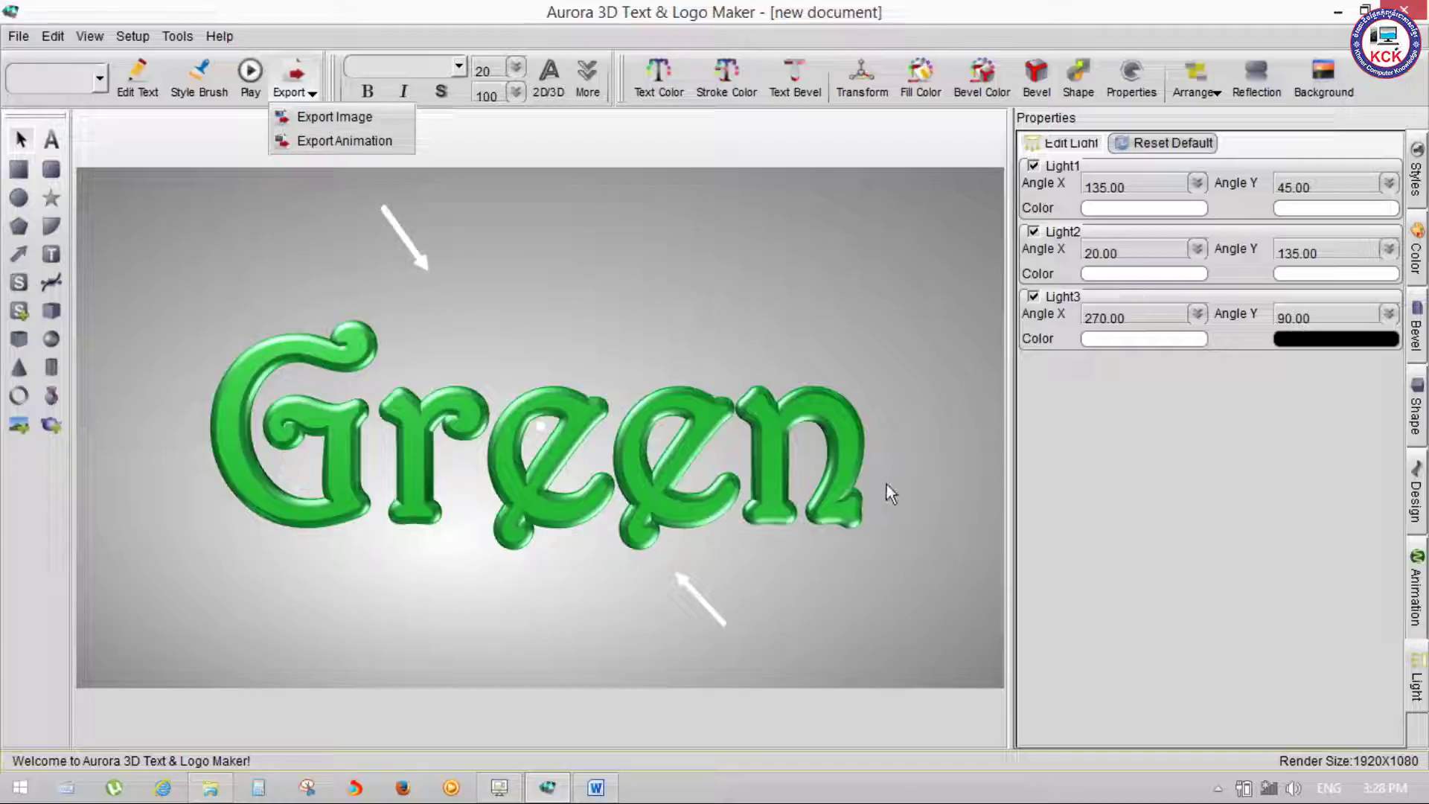
click(1083, 143)
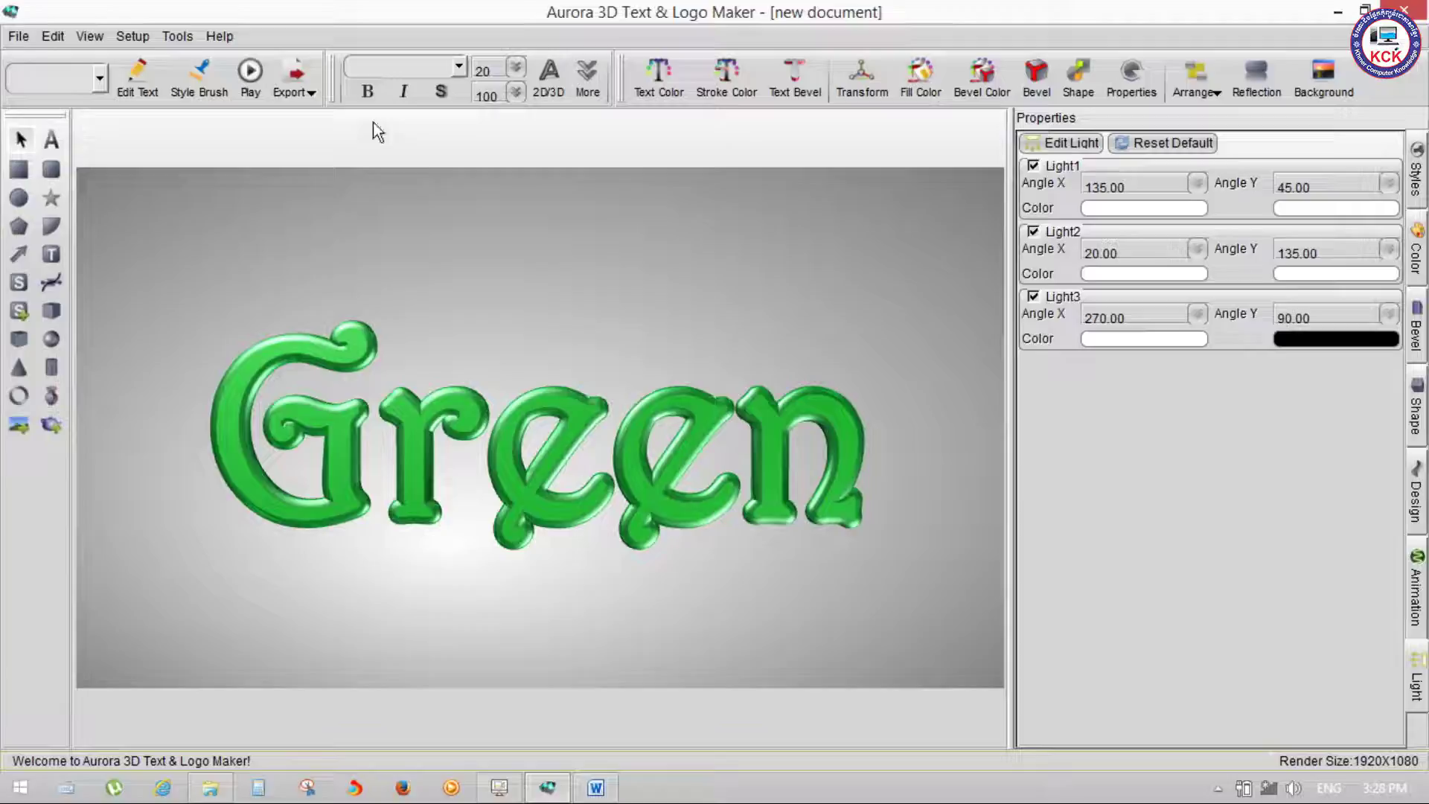
click(304, 92)
click(316, 122)
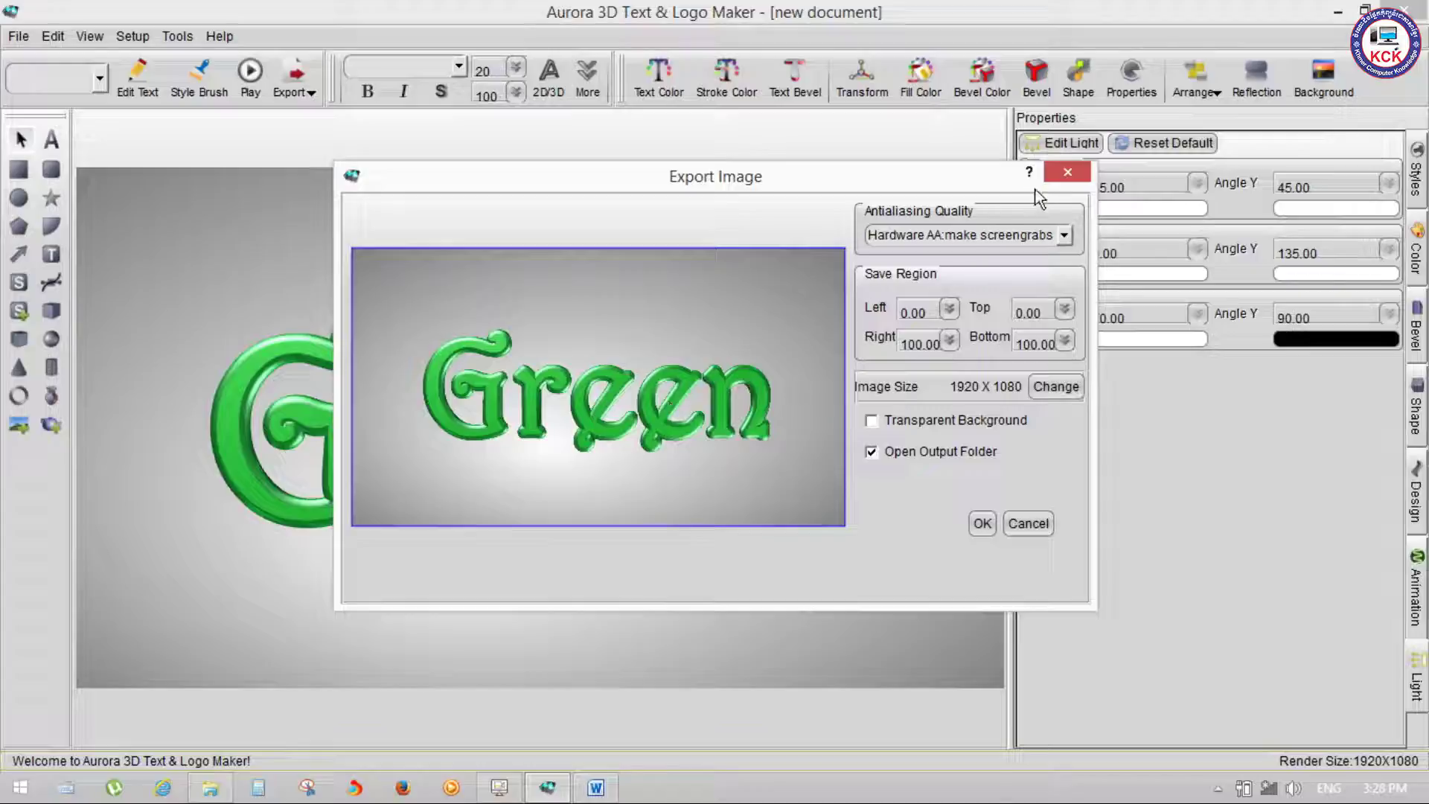
click(1063, 235)
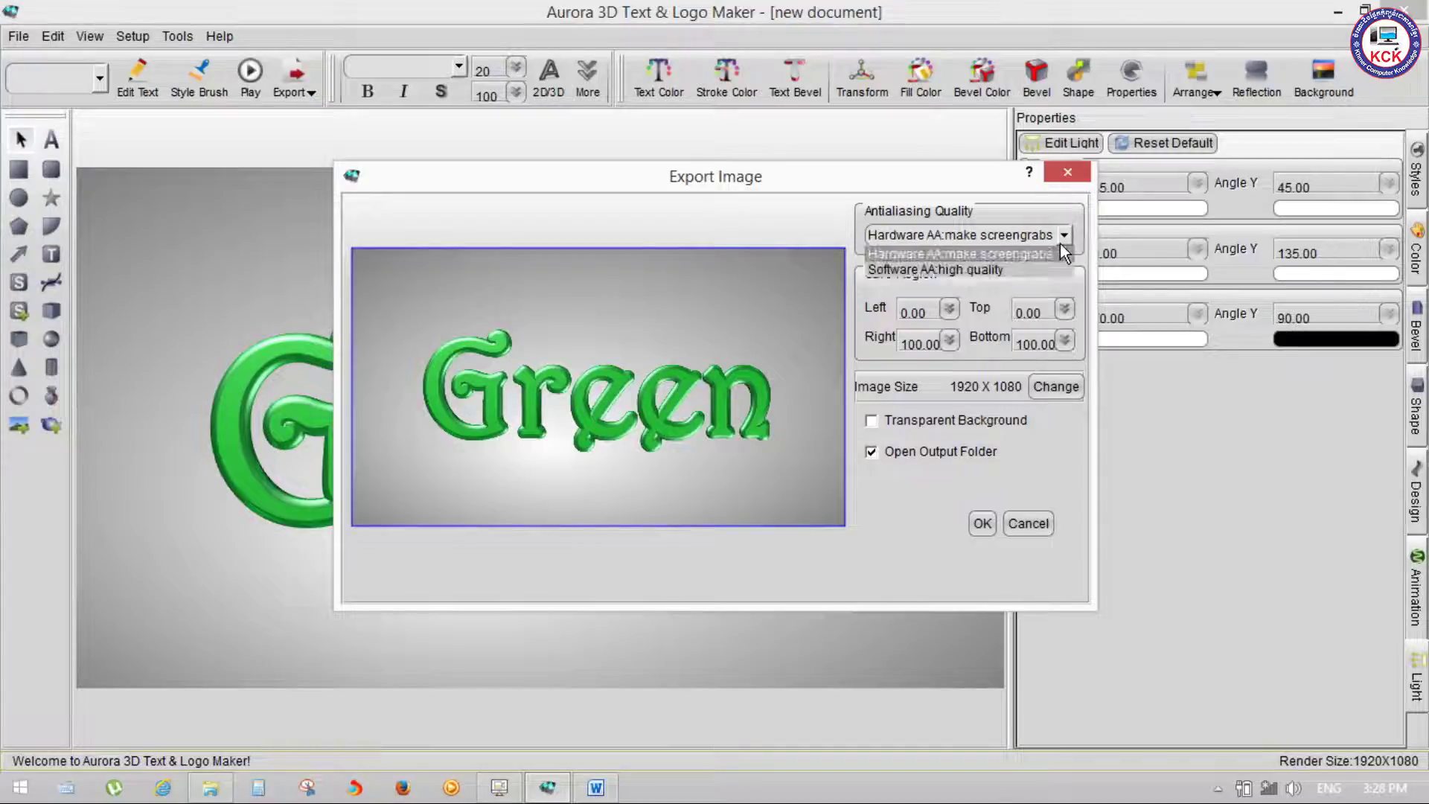
click(1065, 175)
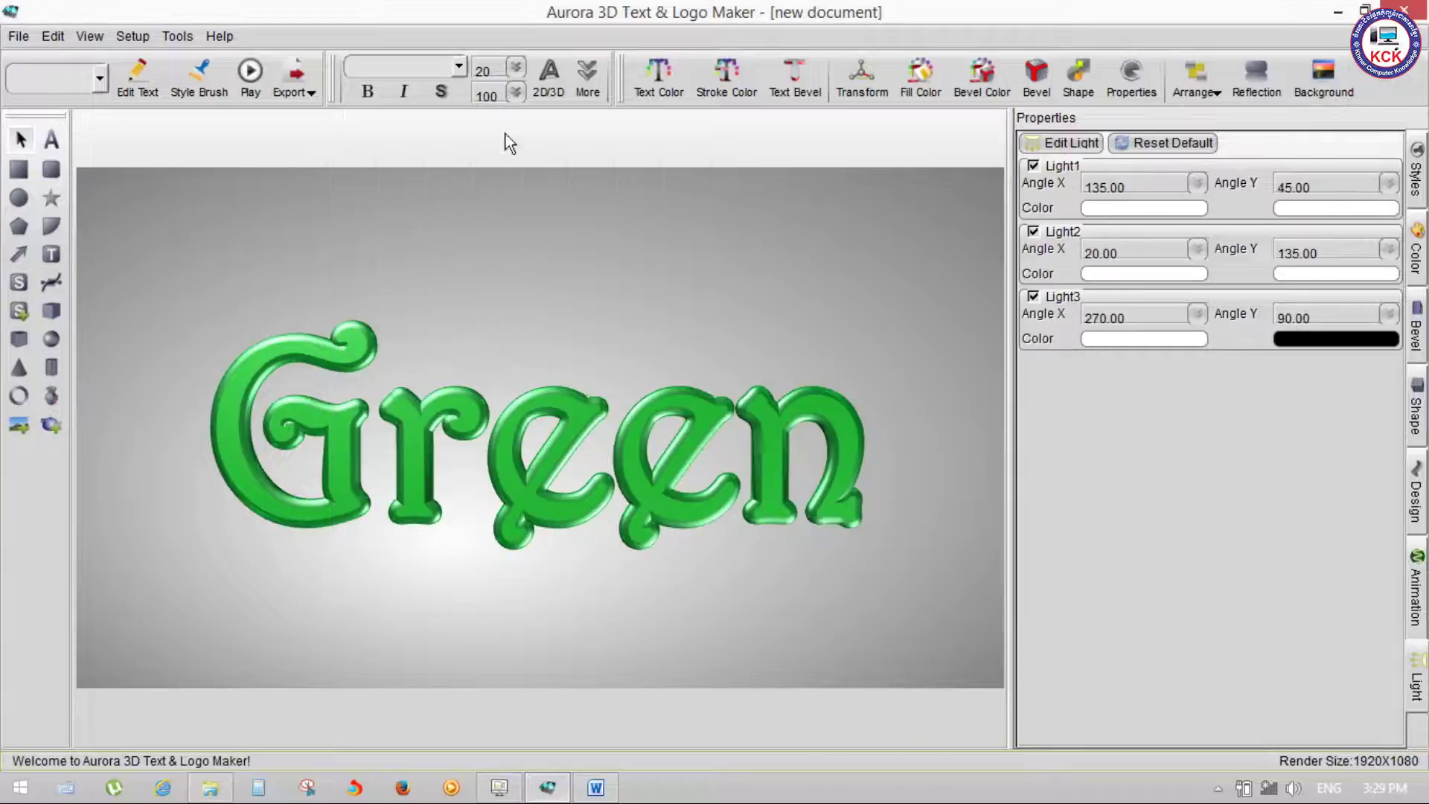
click(314, 95)
click(258, 68)
click(284, 98)
Open the Export Animation settings, showing 1920×1080 video at 30 fps.
click(342, 137)
click(890, 234)
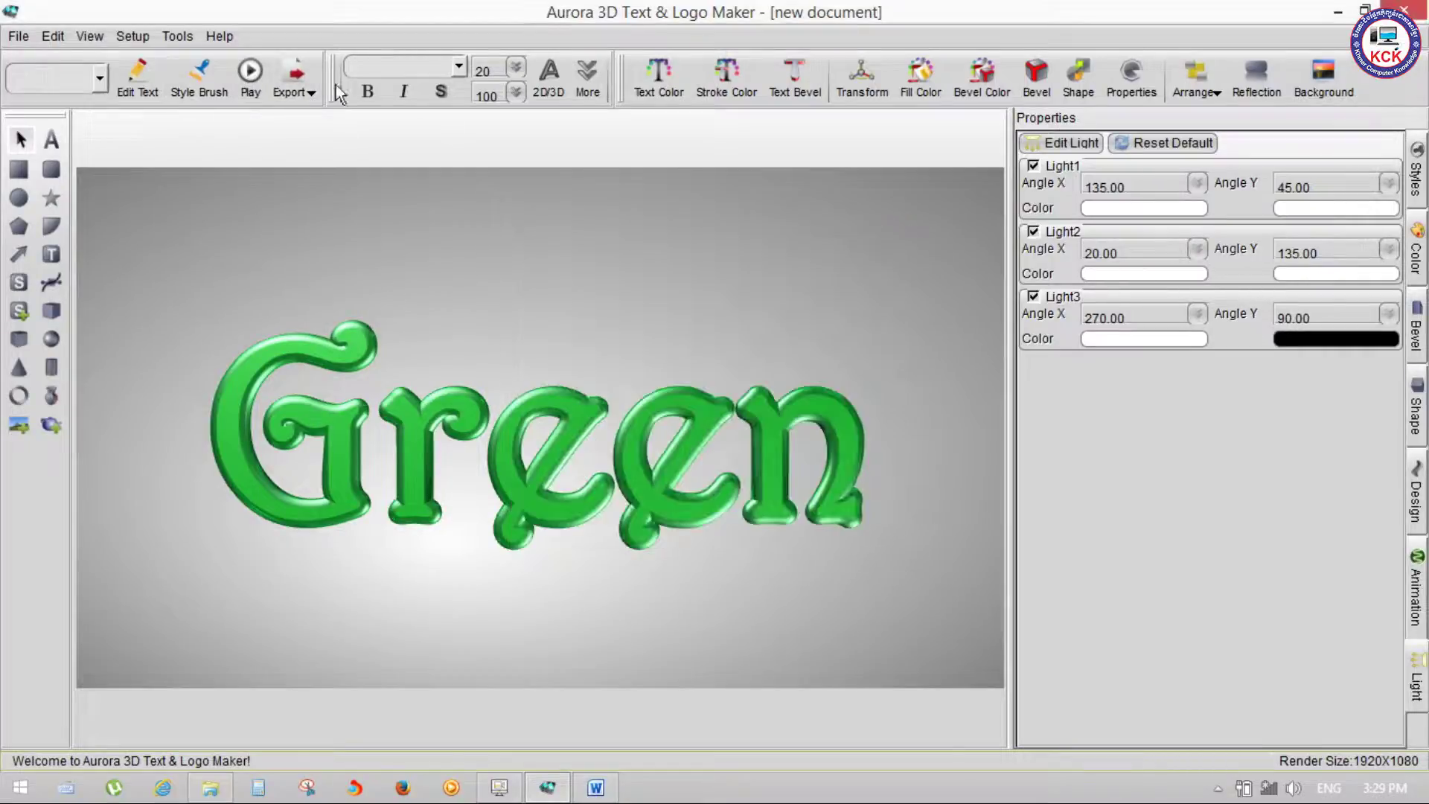
click(30, 39)
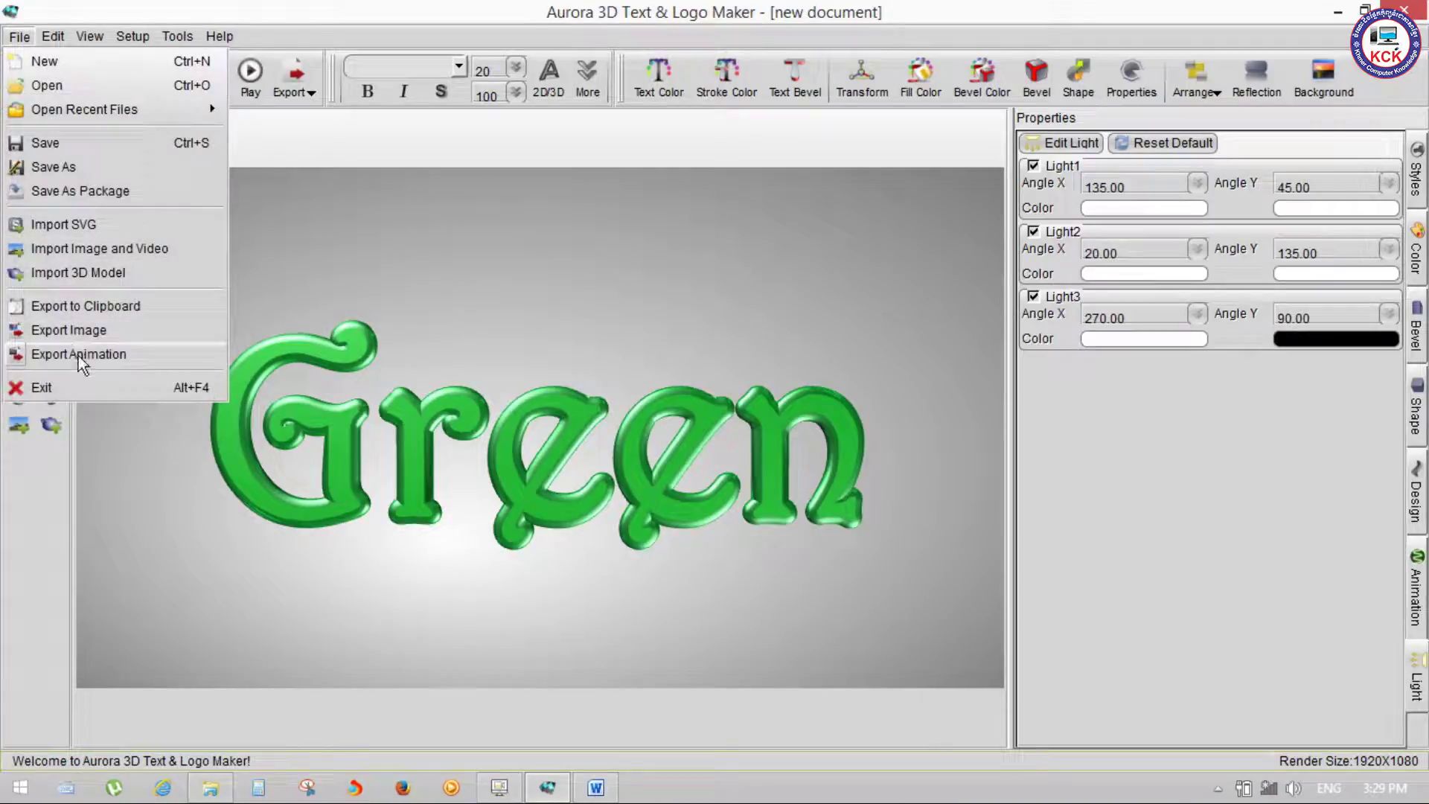
click(309, 93)
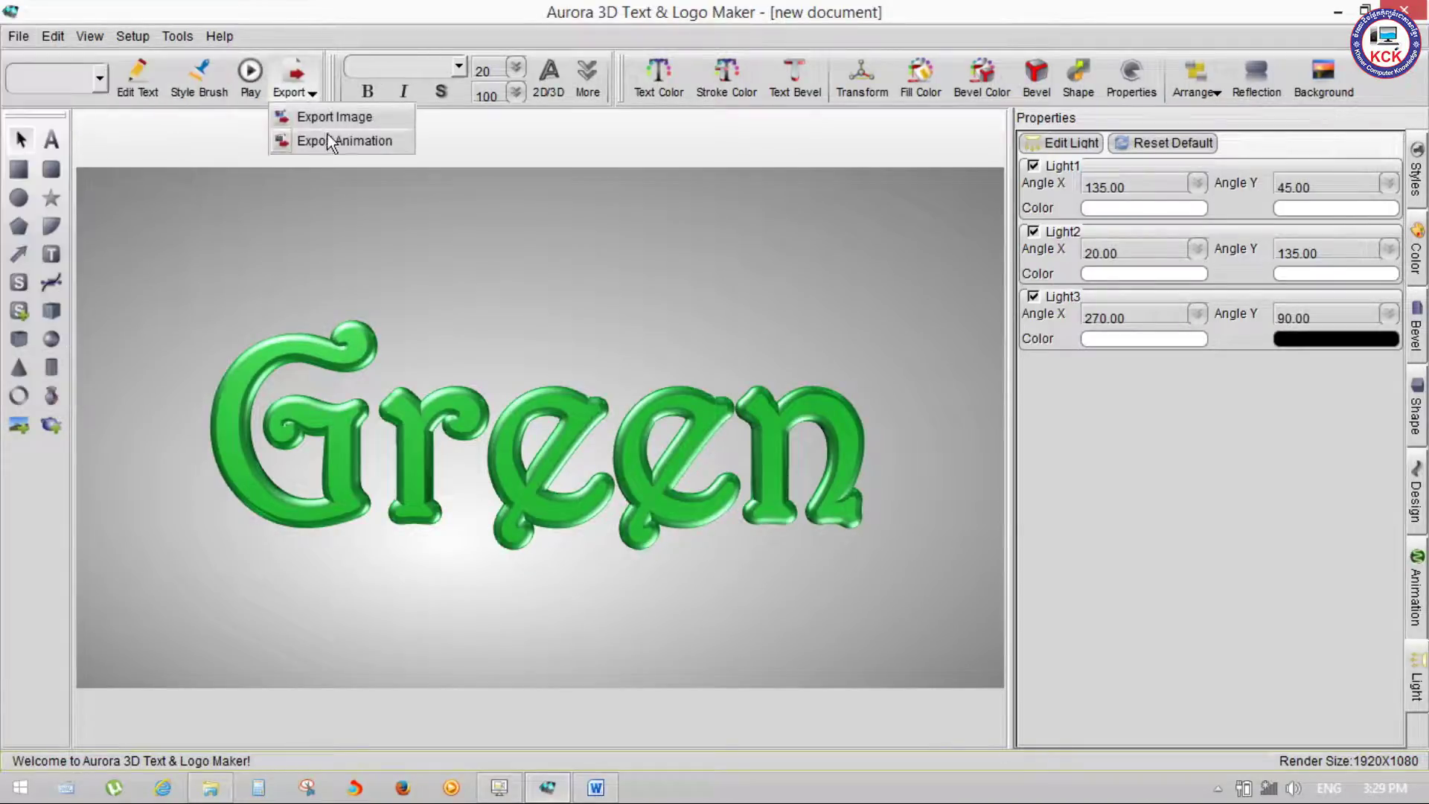
click(328, 140)
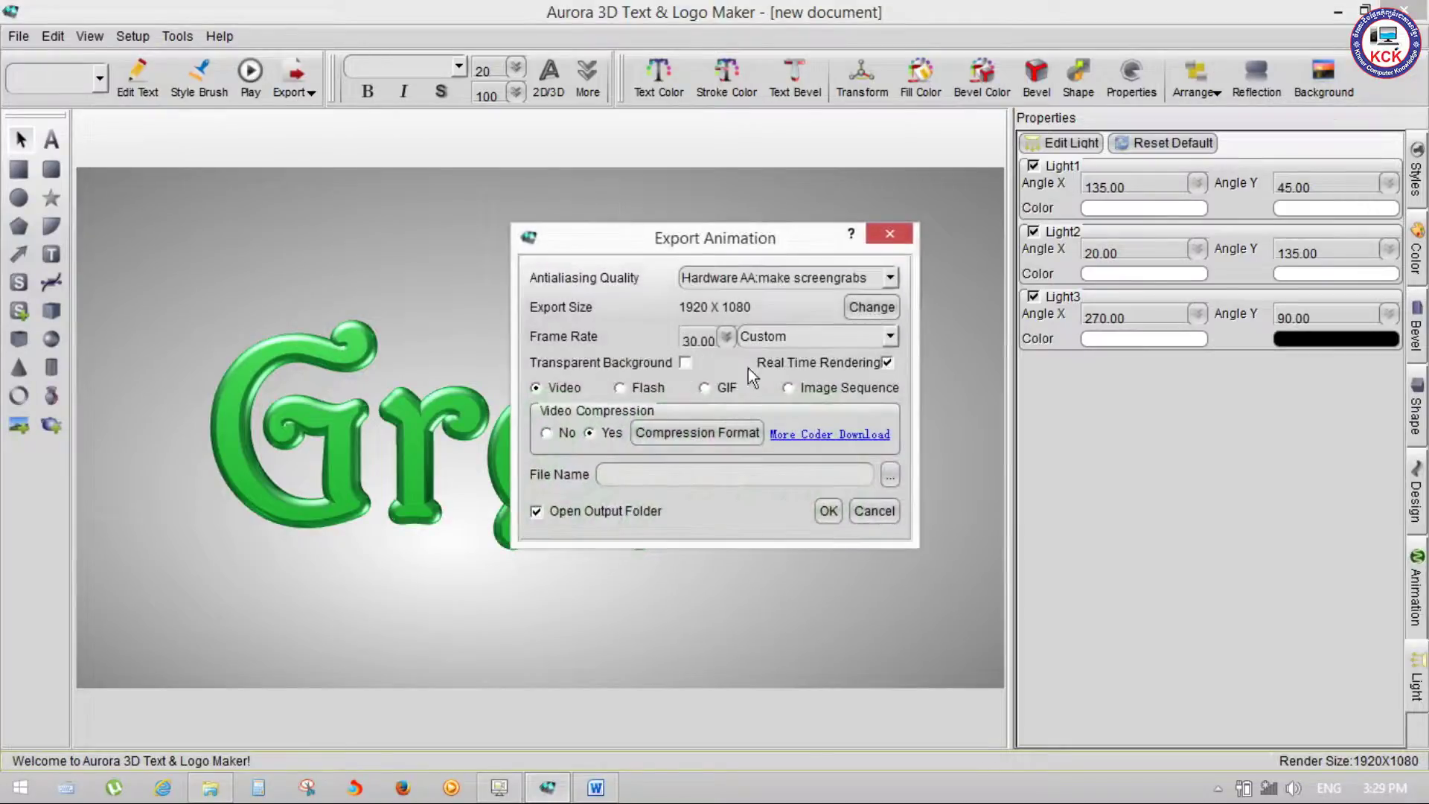
click(884, 237)
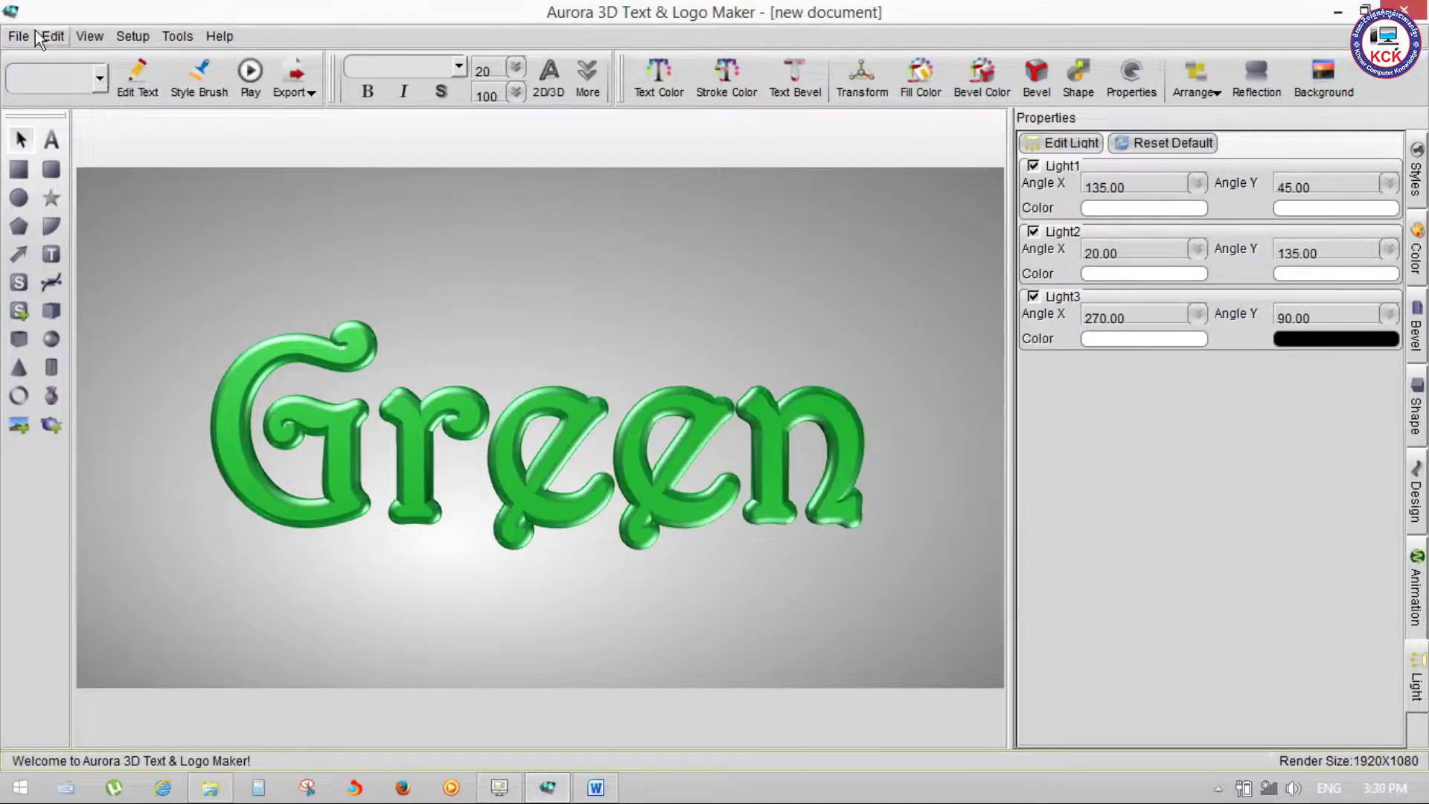
click(18, 35)
click(105, 344)
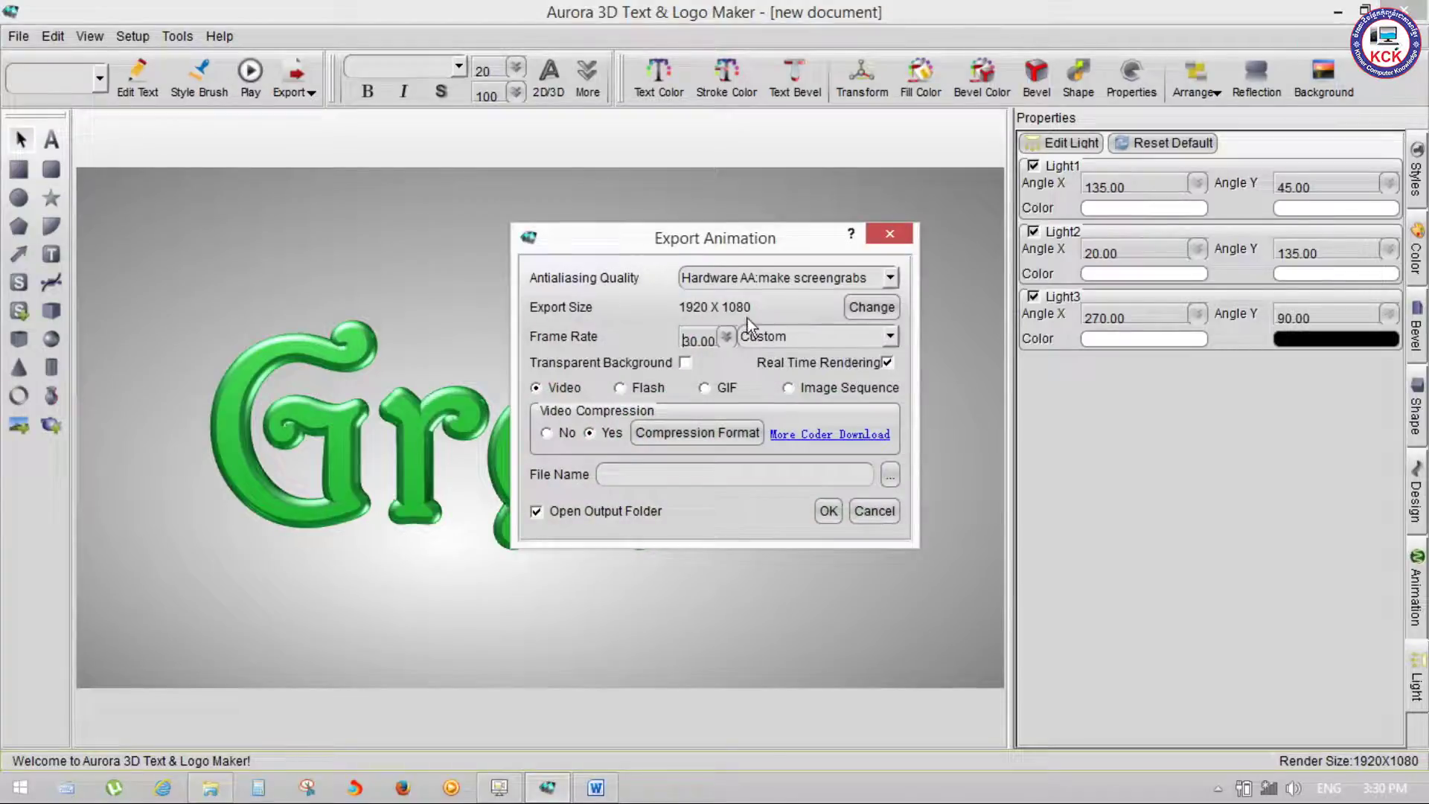
click(873, 307)
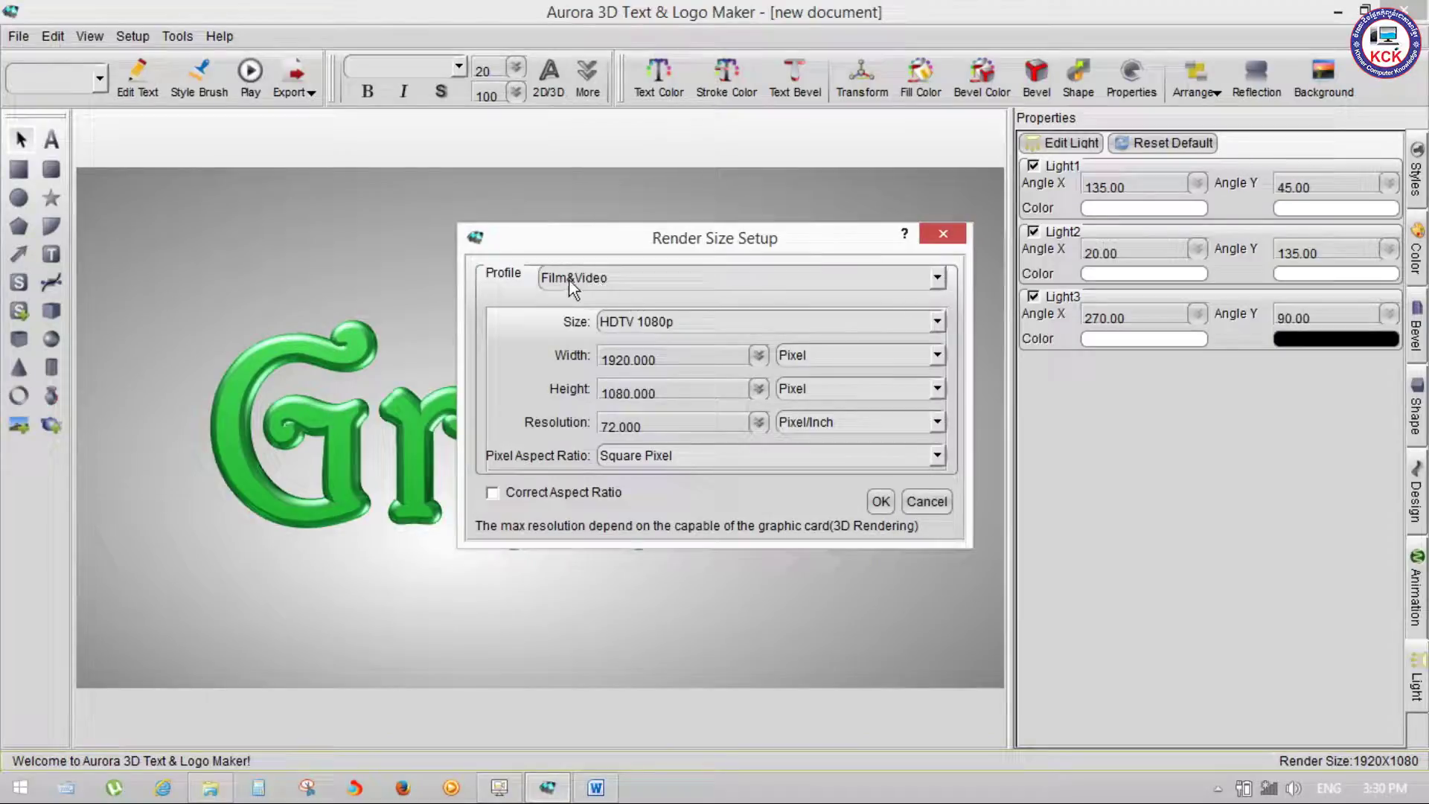
click(939, 280)
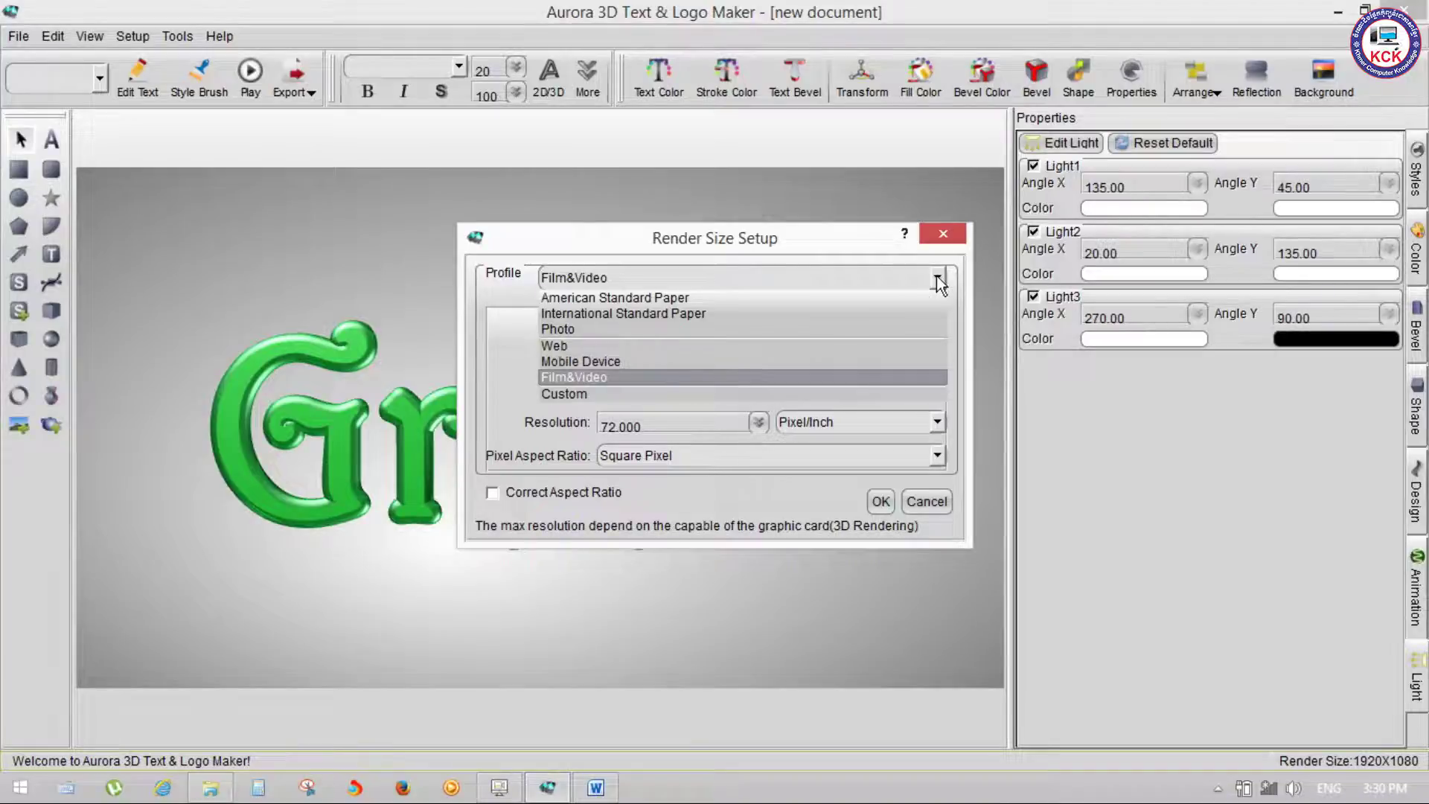
click(939, 283)
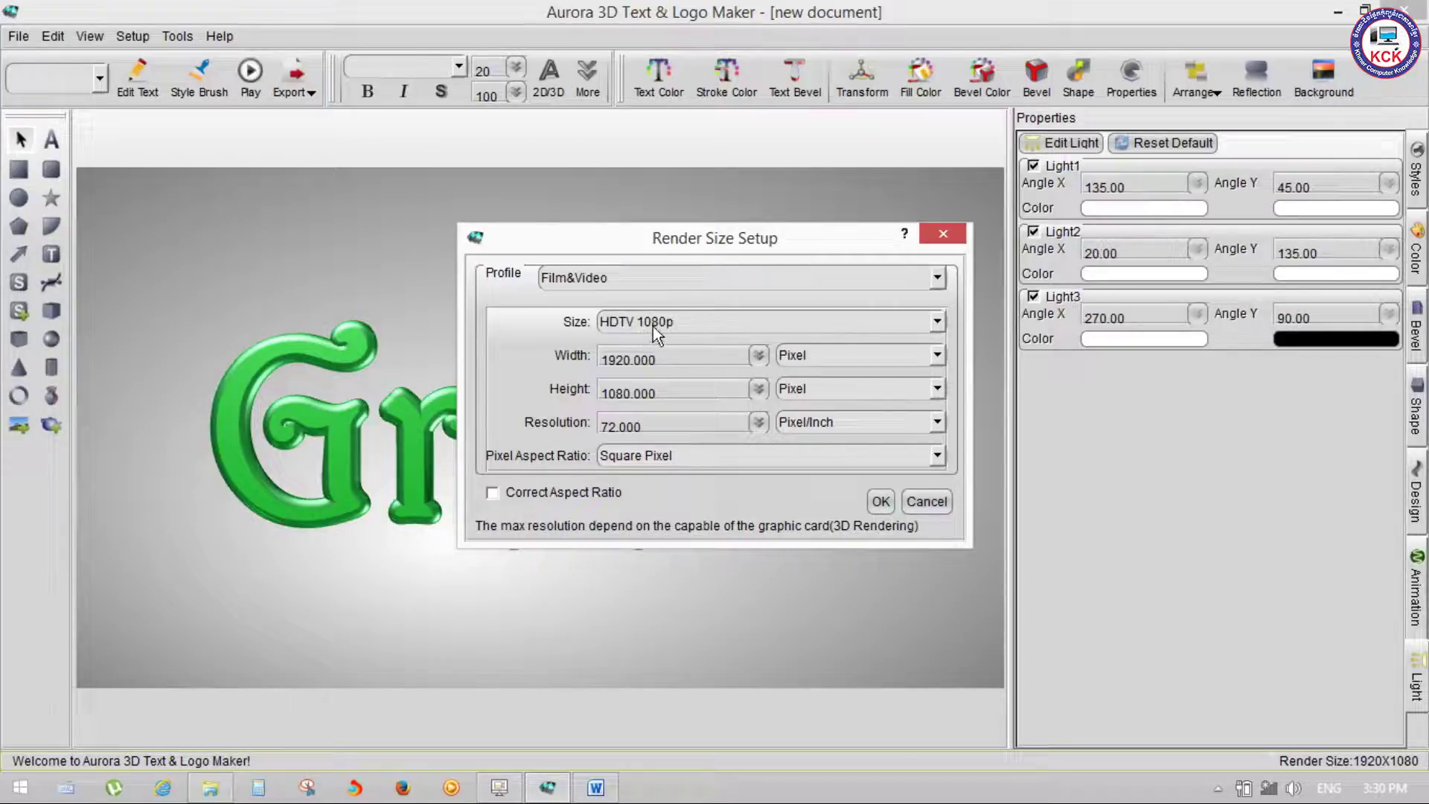
mouse_move(660, 393)
mouse_down()
mouse_move(603, 391)
mouse_move(662, 360)
mouse_move(668, 393)
mouse_up()
click(499, 787)
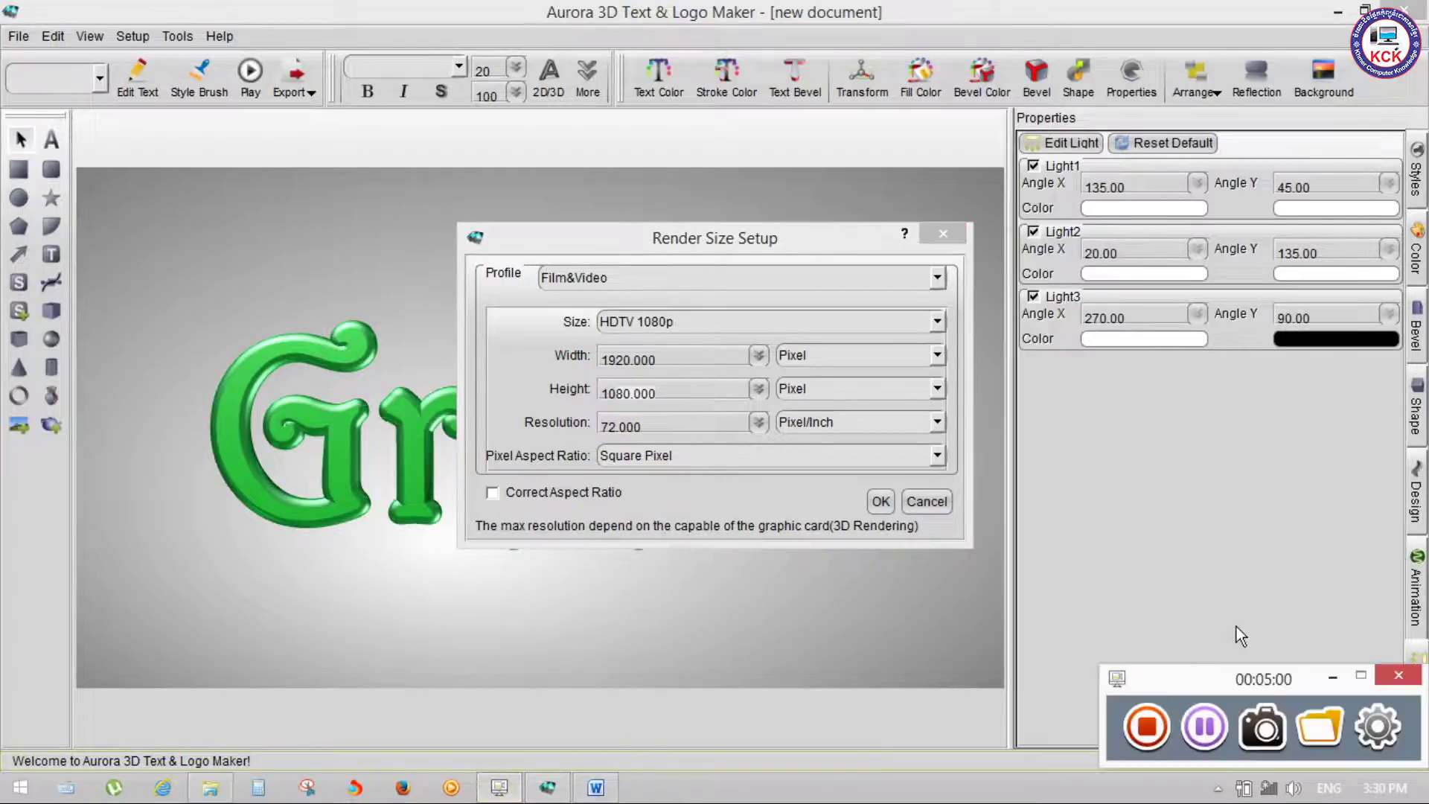
click(1328, 675)
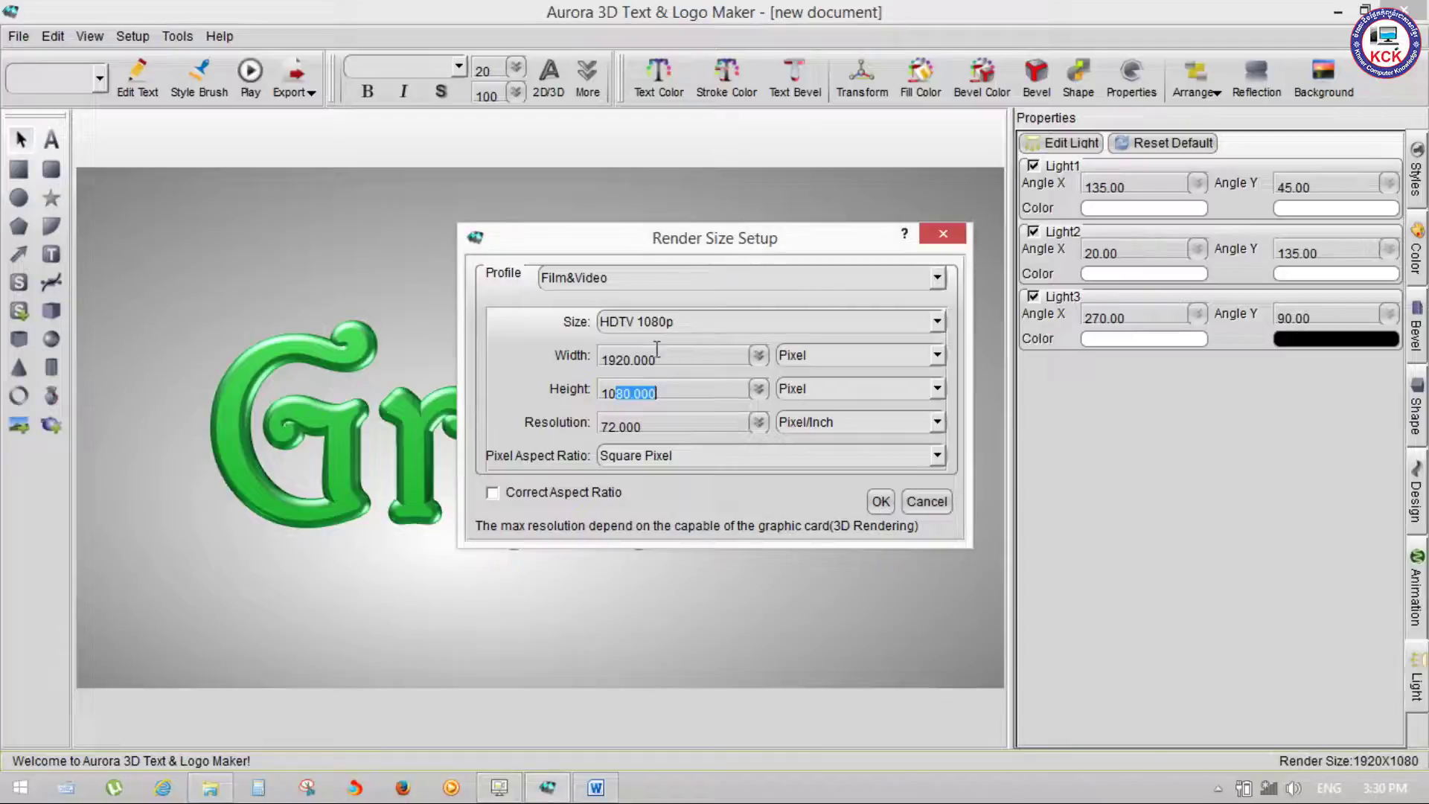
drag(666, 355, 547, 354)
click(680, 390)
drag(679, 426, 549, 427)
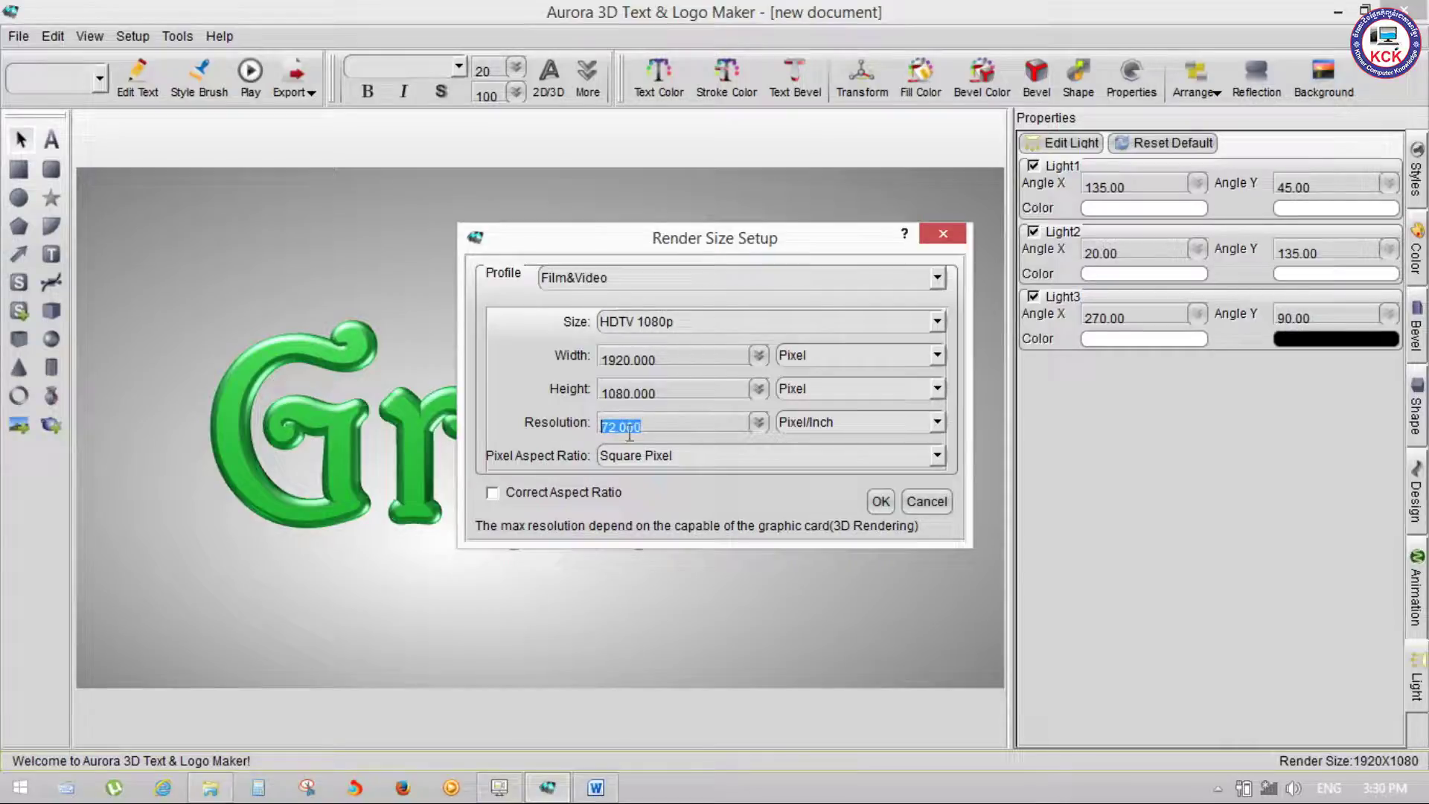
click(614, 428)
click(818, 355)
click(924, 372)
click(836, 356)
click(794, 385)
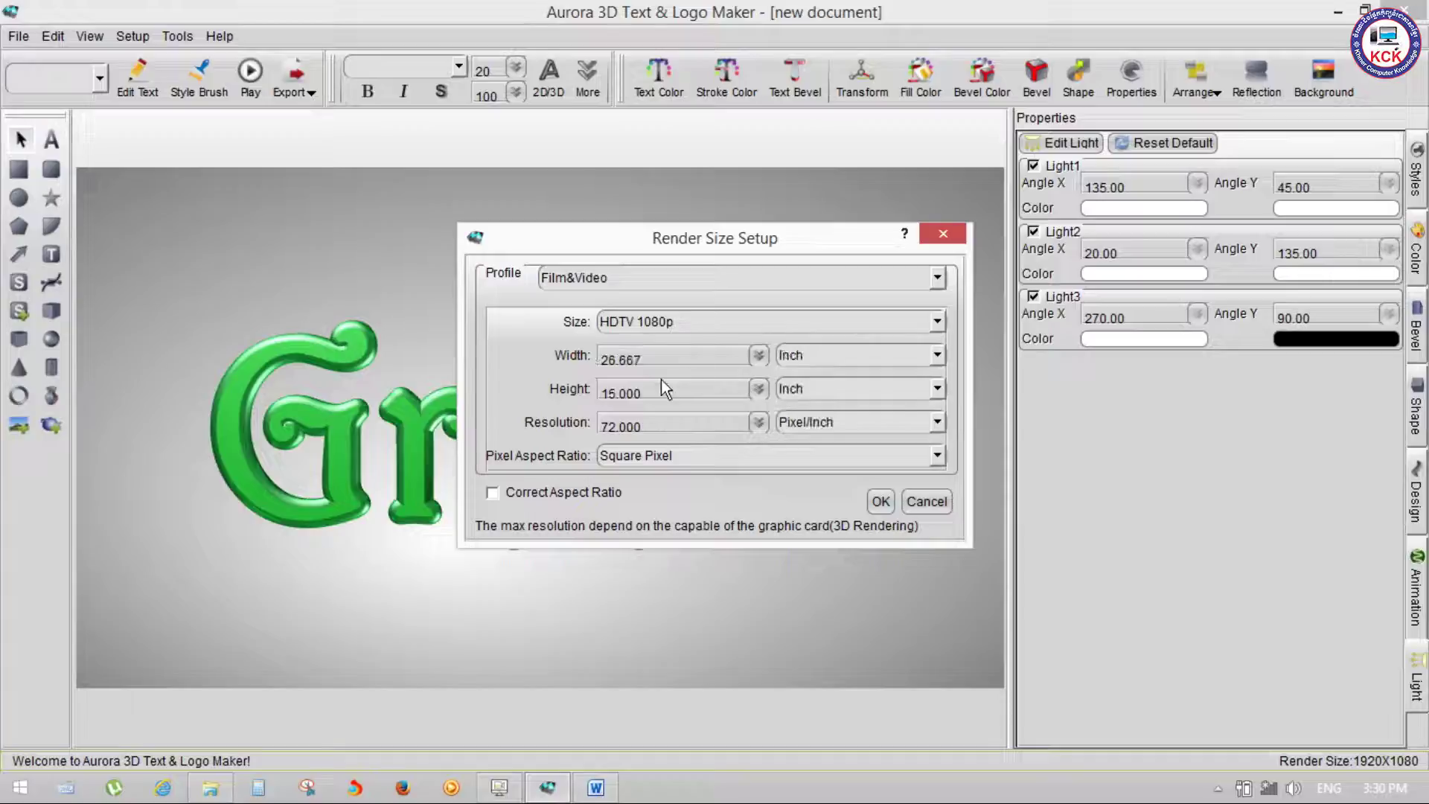
click(828, 354)
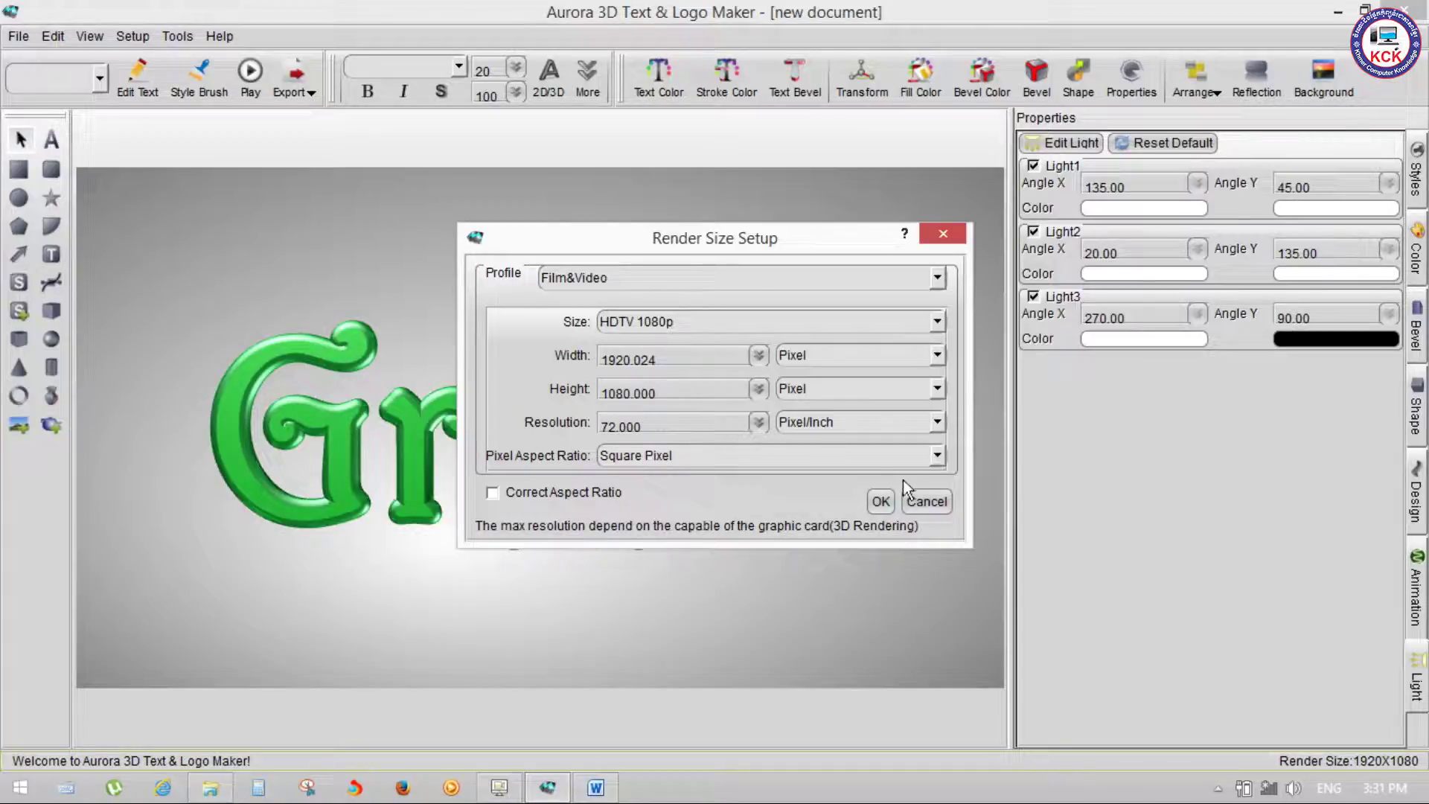
click(934, 277)
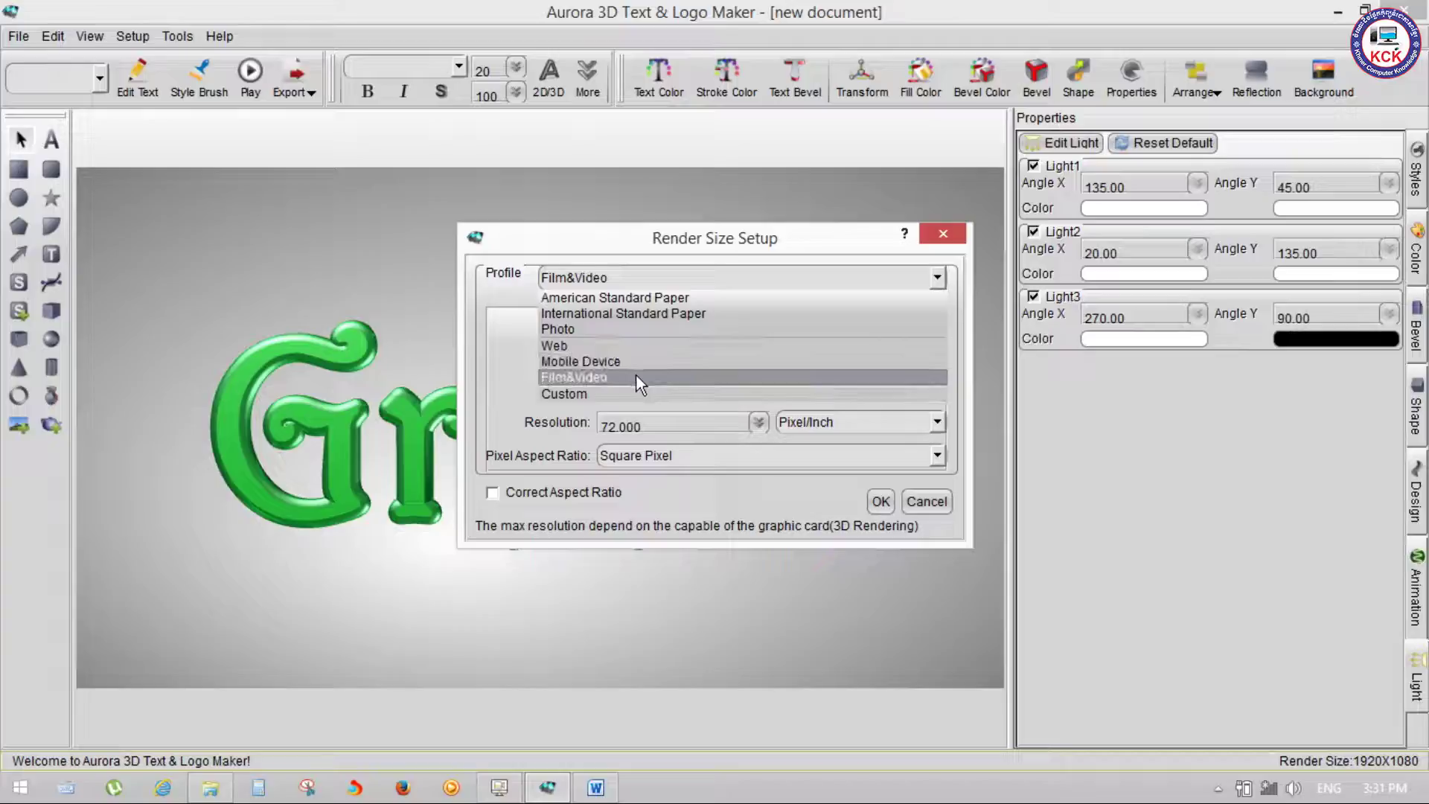
click(664, 387)
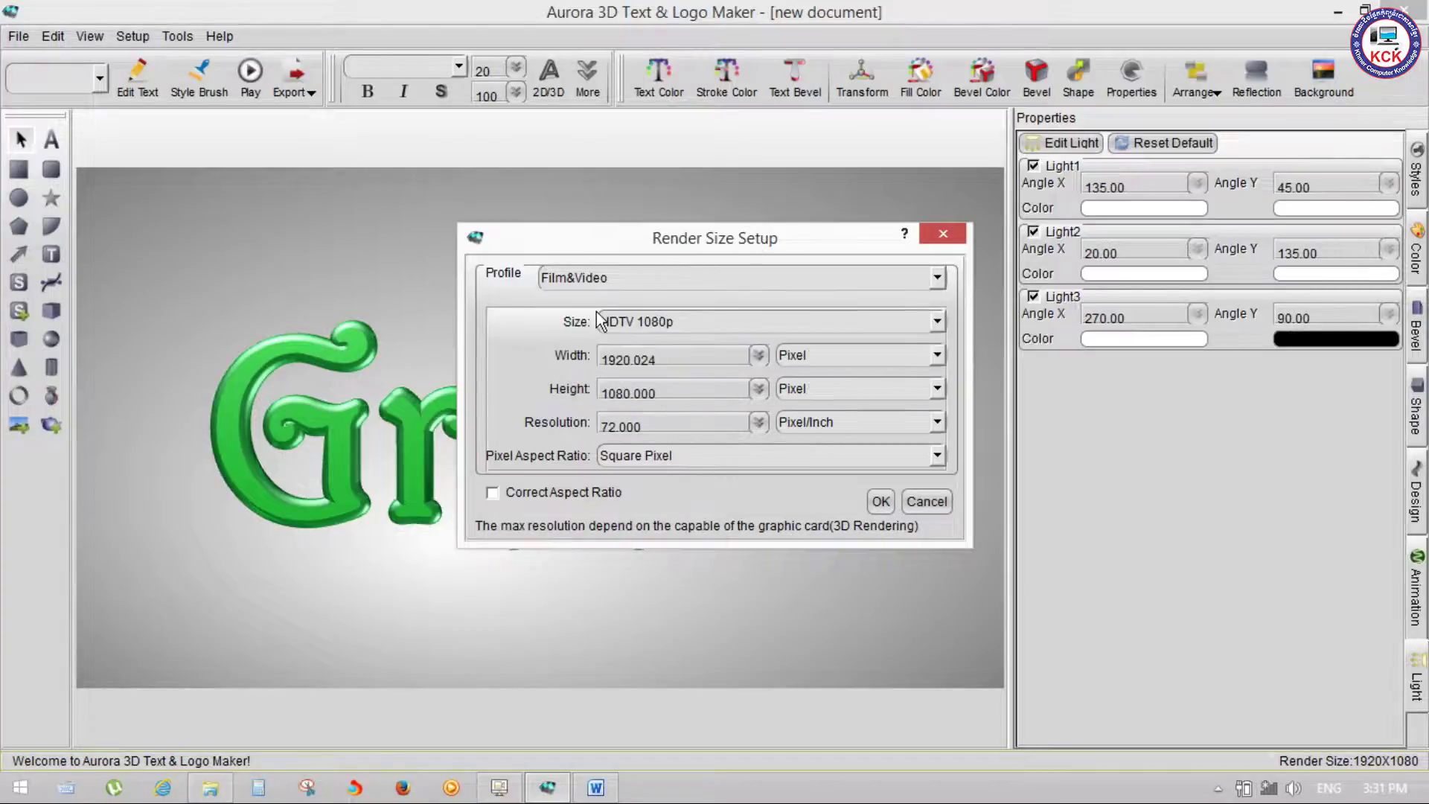
click(879, 502)
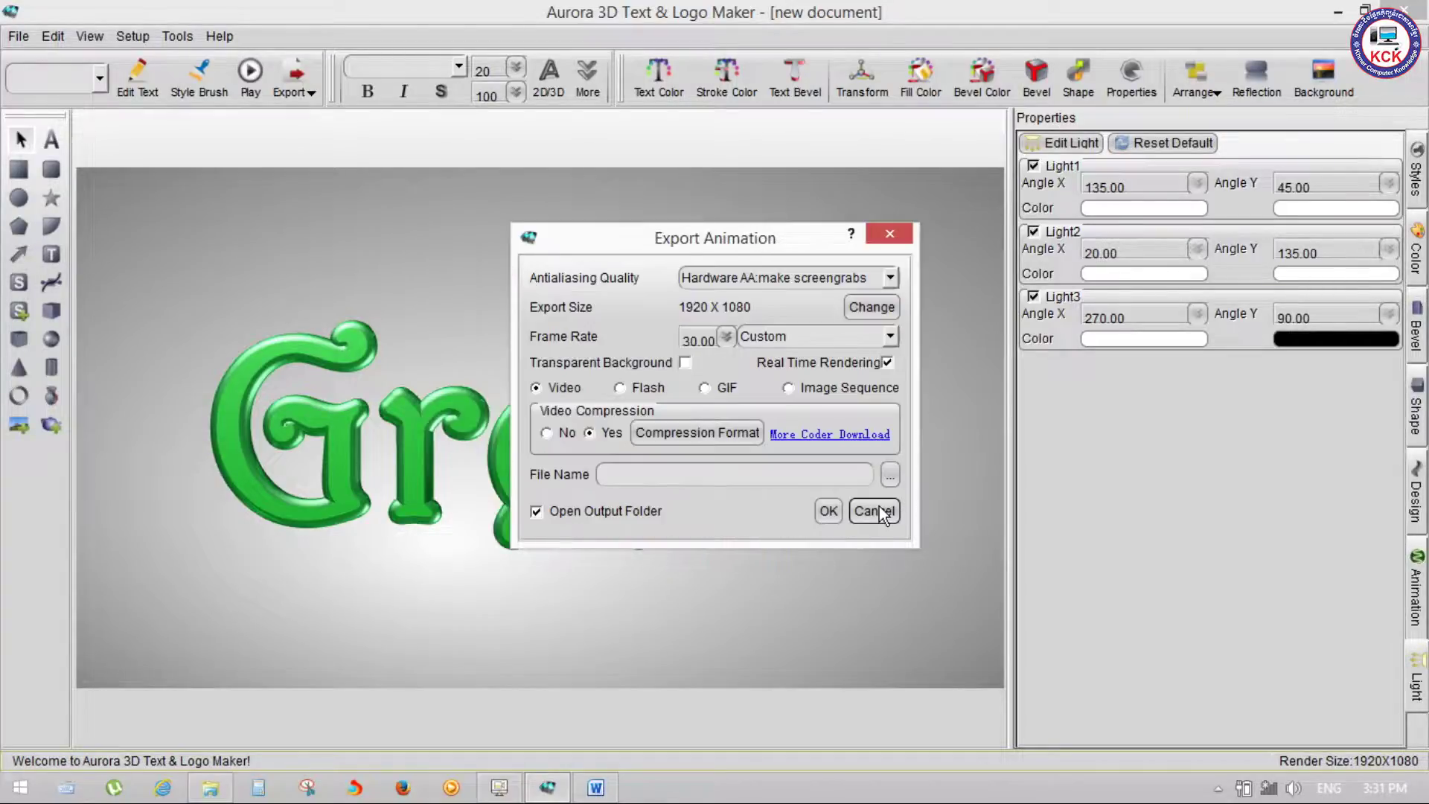
Set the video compressor to x264vfw - H.264/MPEG-4 AVC.
drag(796, 226, 771, 160)
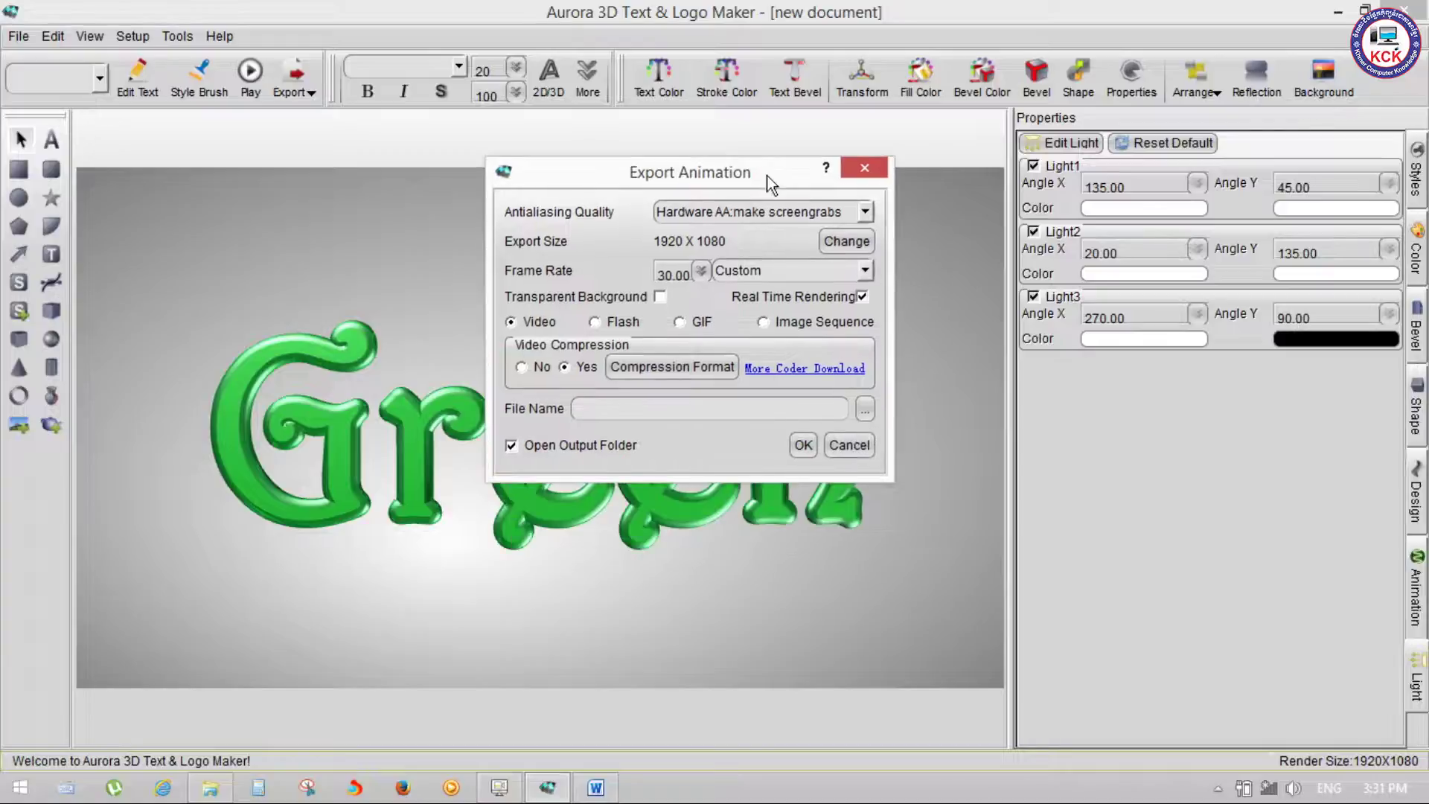
click(606, 411)
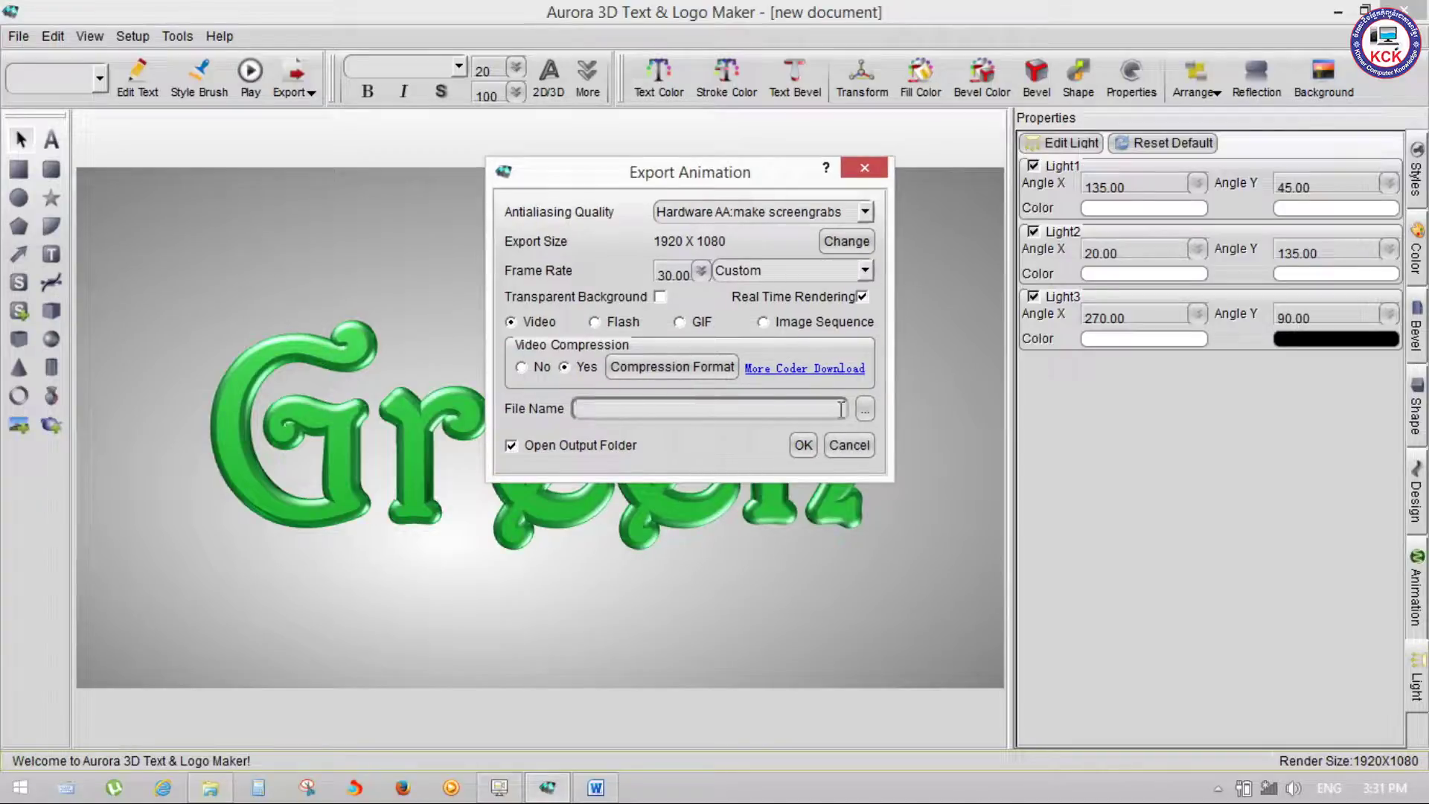
click(671, 364)
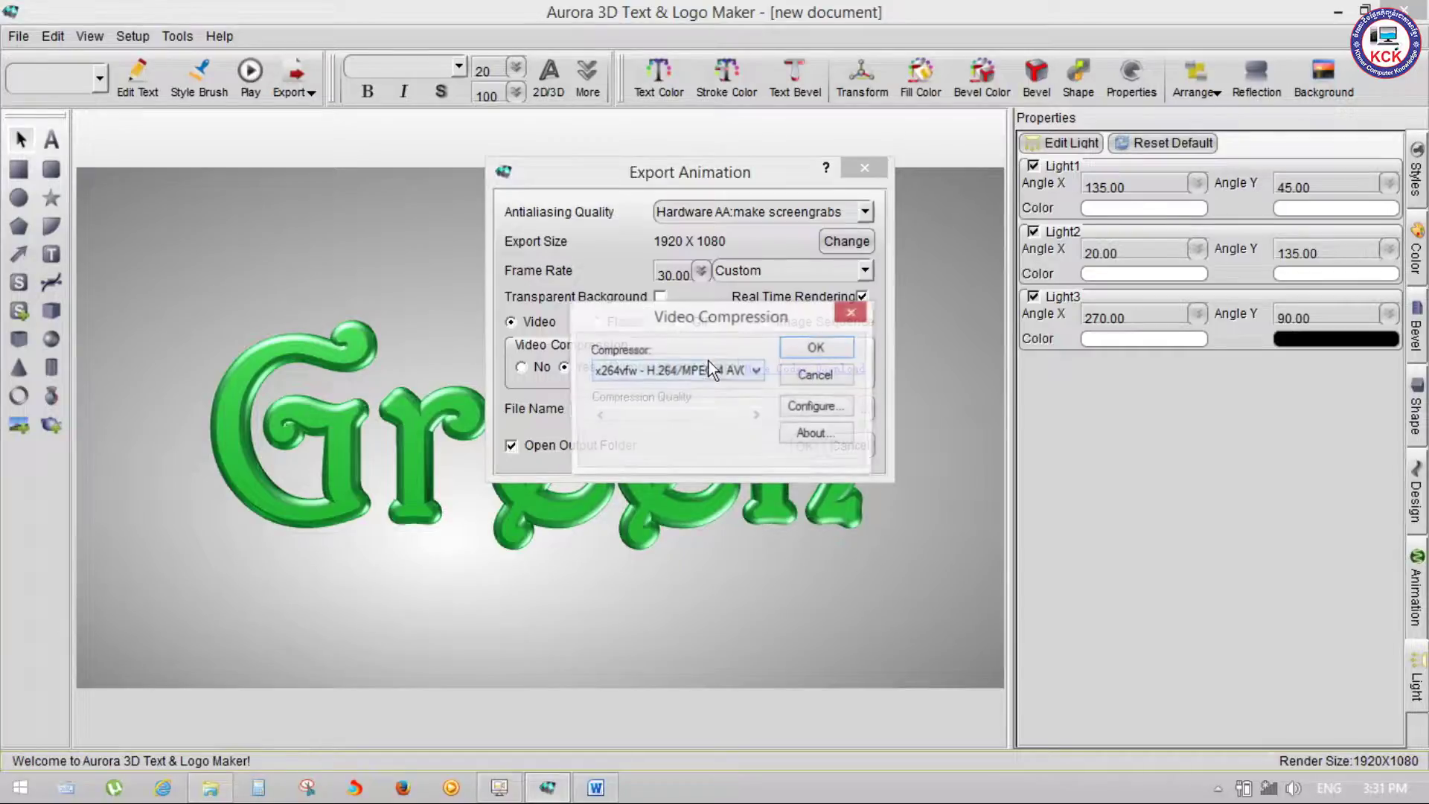
drag(735, 316, 735, 213)
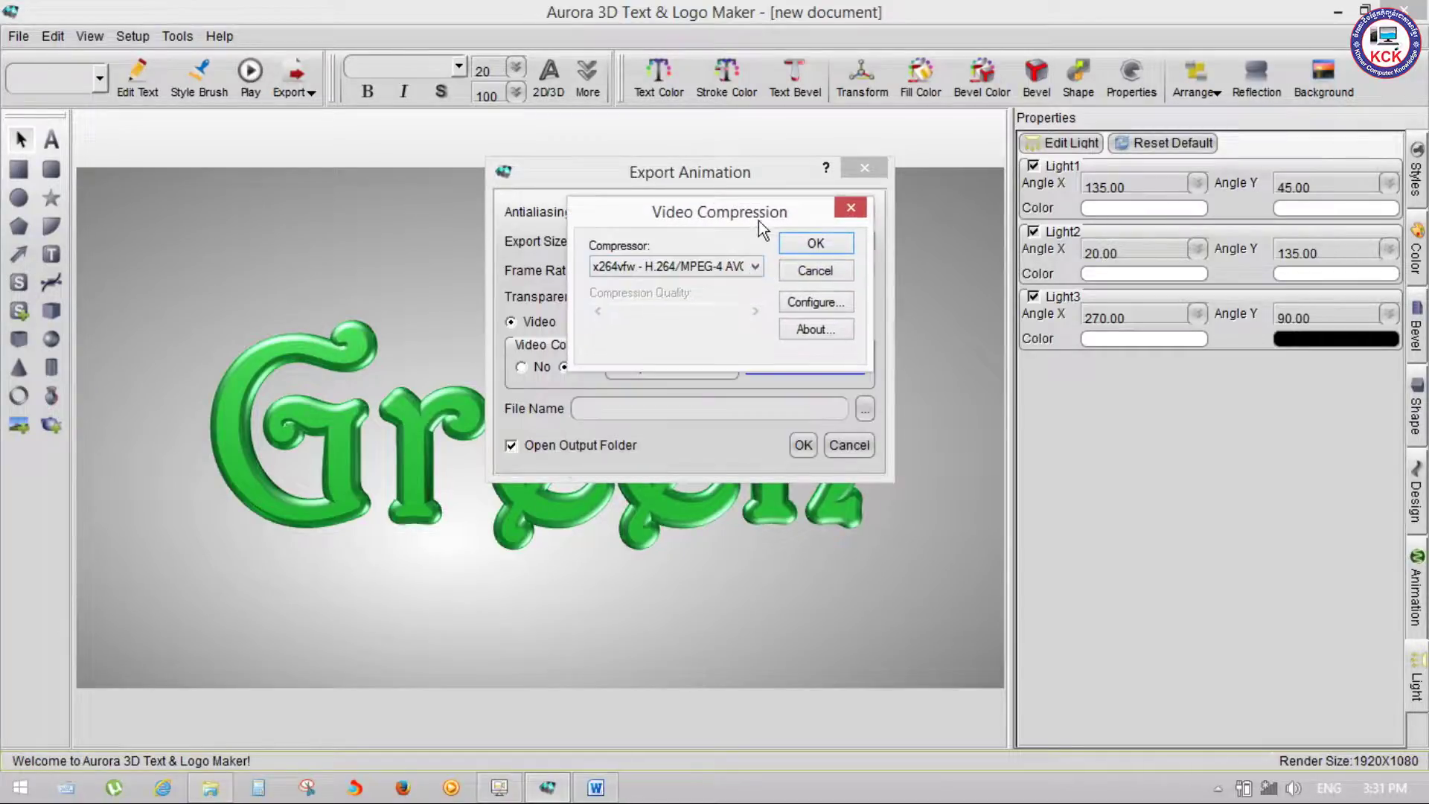
click(849, 208)
click(708, 363)
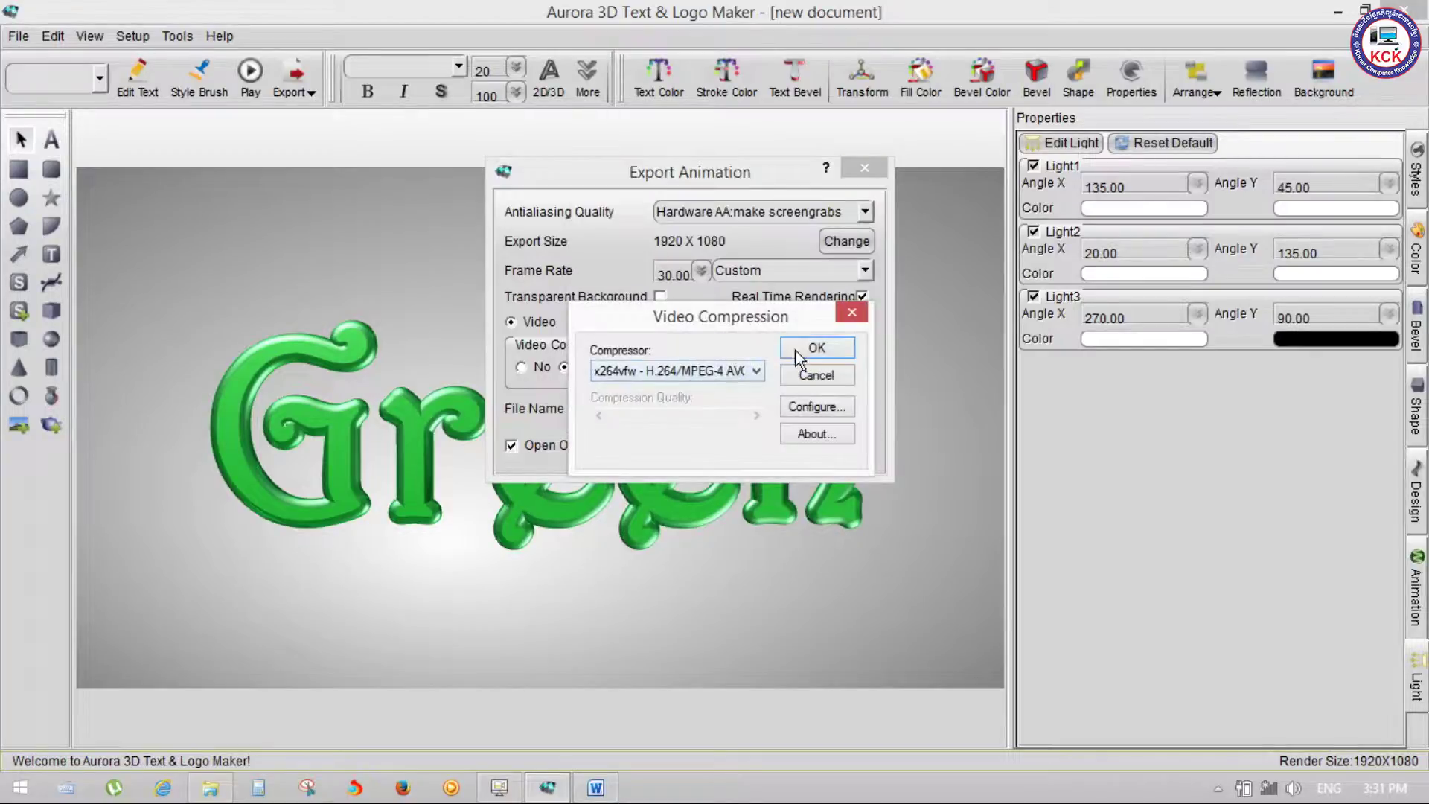
click(756, 375)
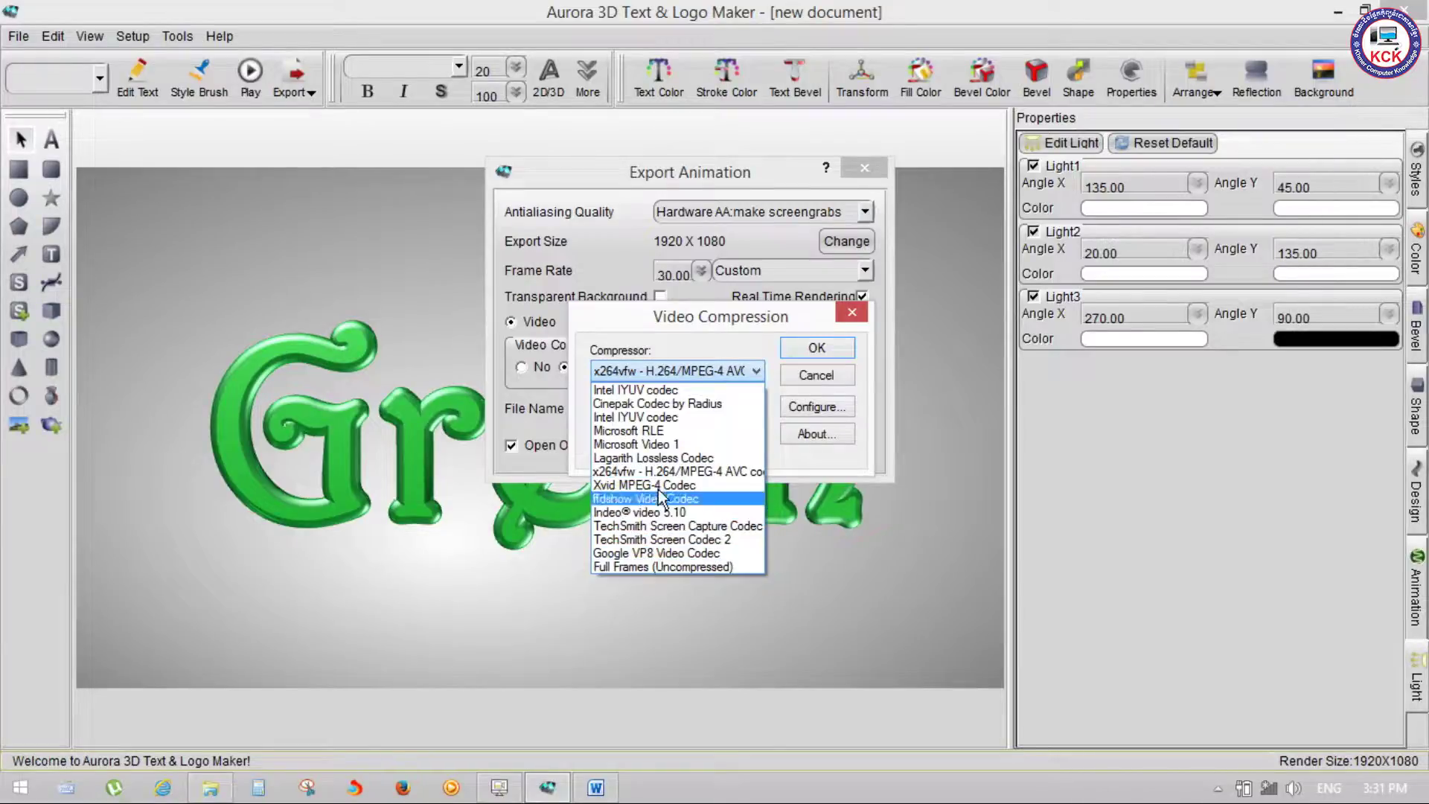
click(740, 472)
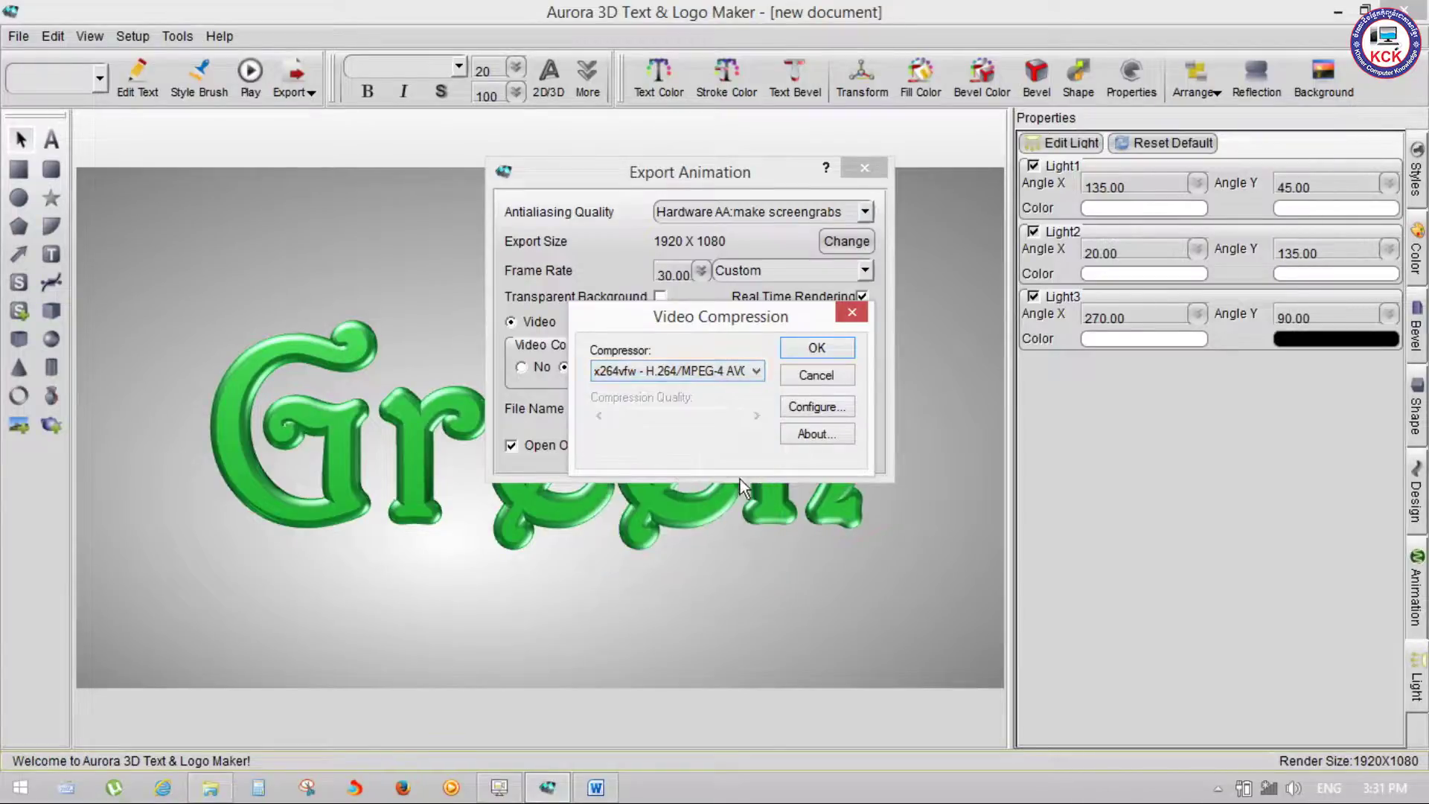
click(832, 346)
click(863, 409)
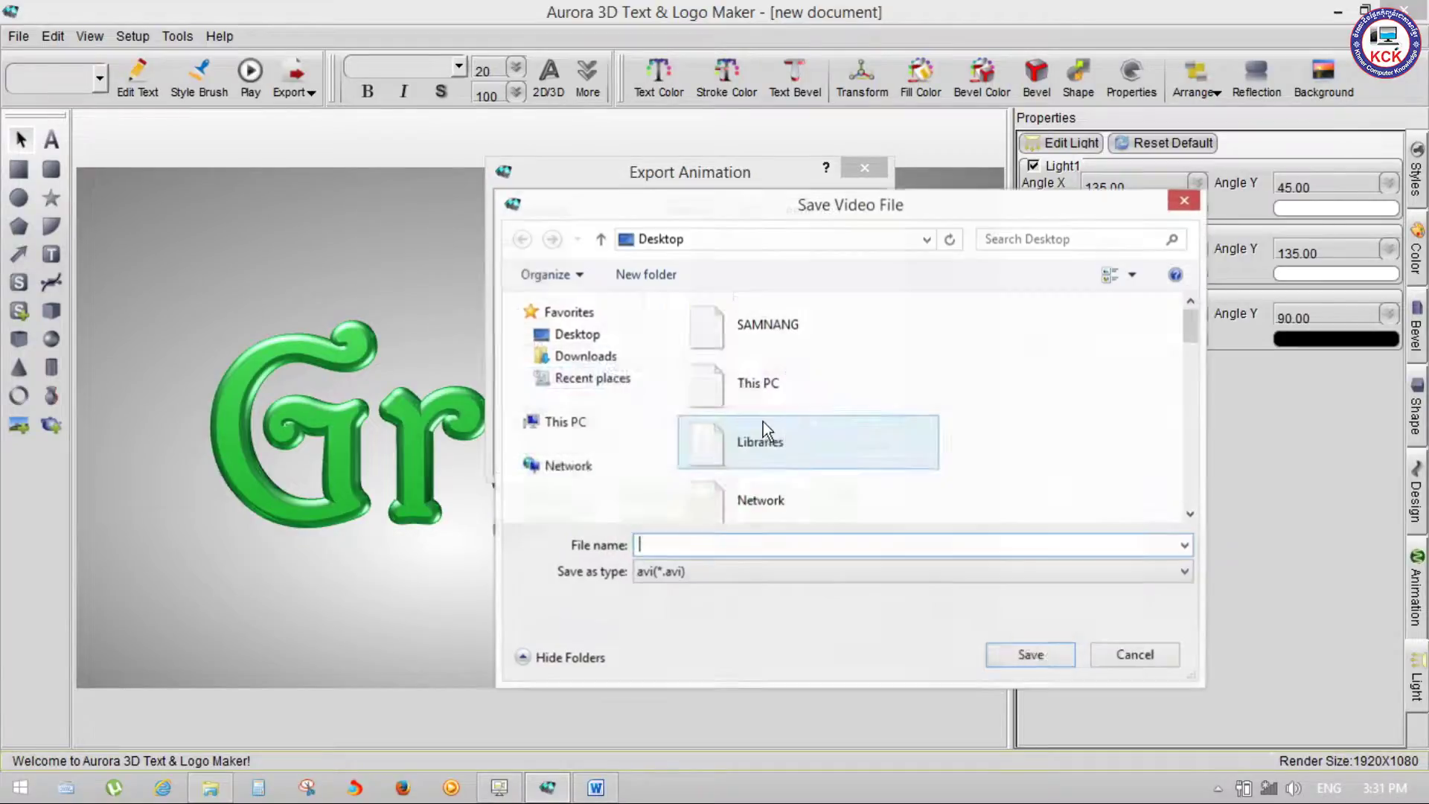
Export the animation as Test1.avi on the Desktop, then minimize the app.
click(694, 544)
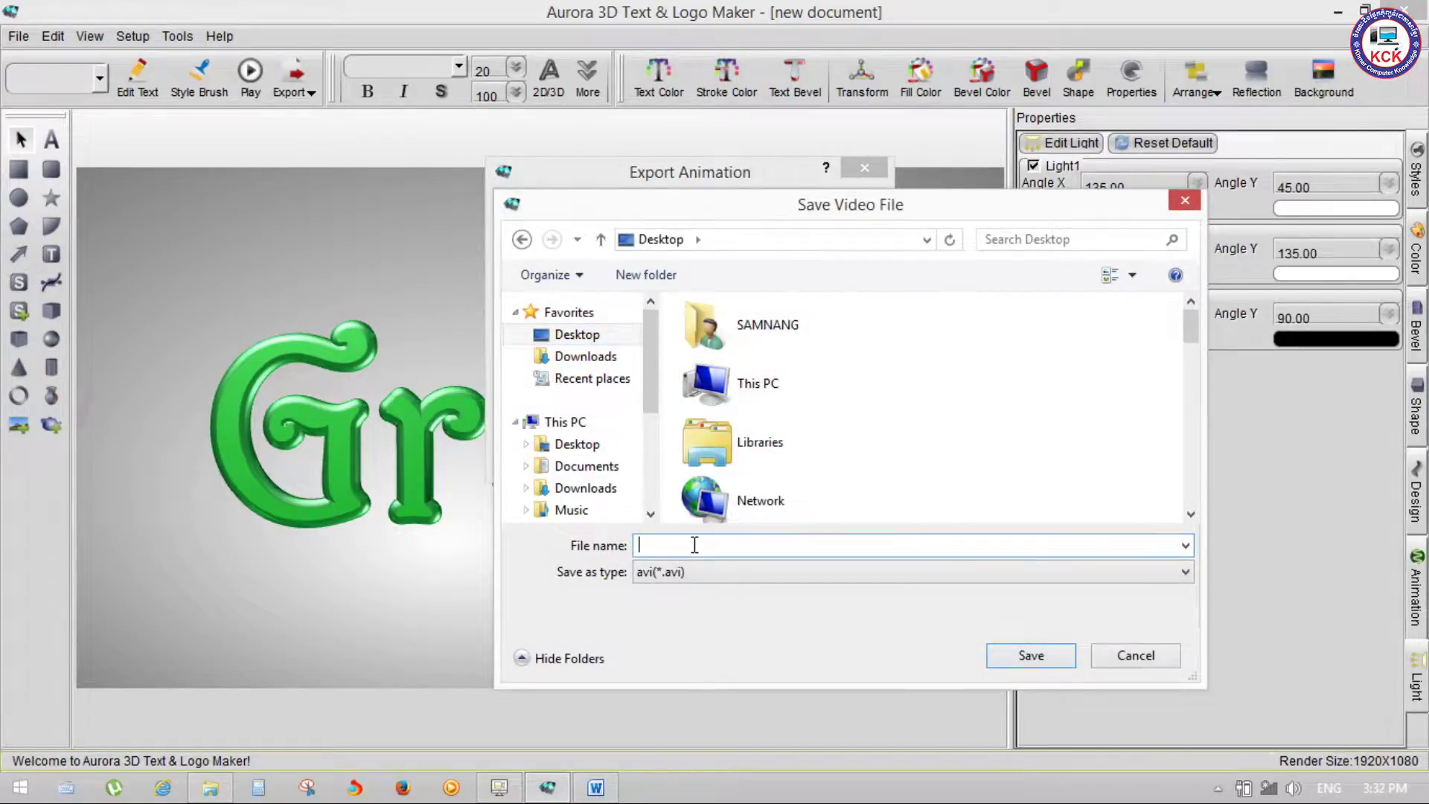
text(Test1)
click(1013, 652)
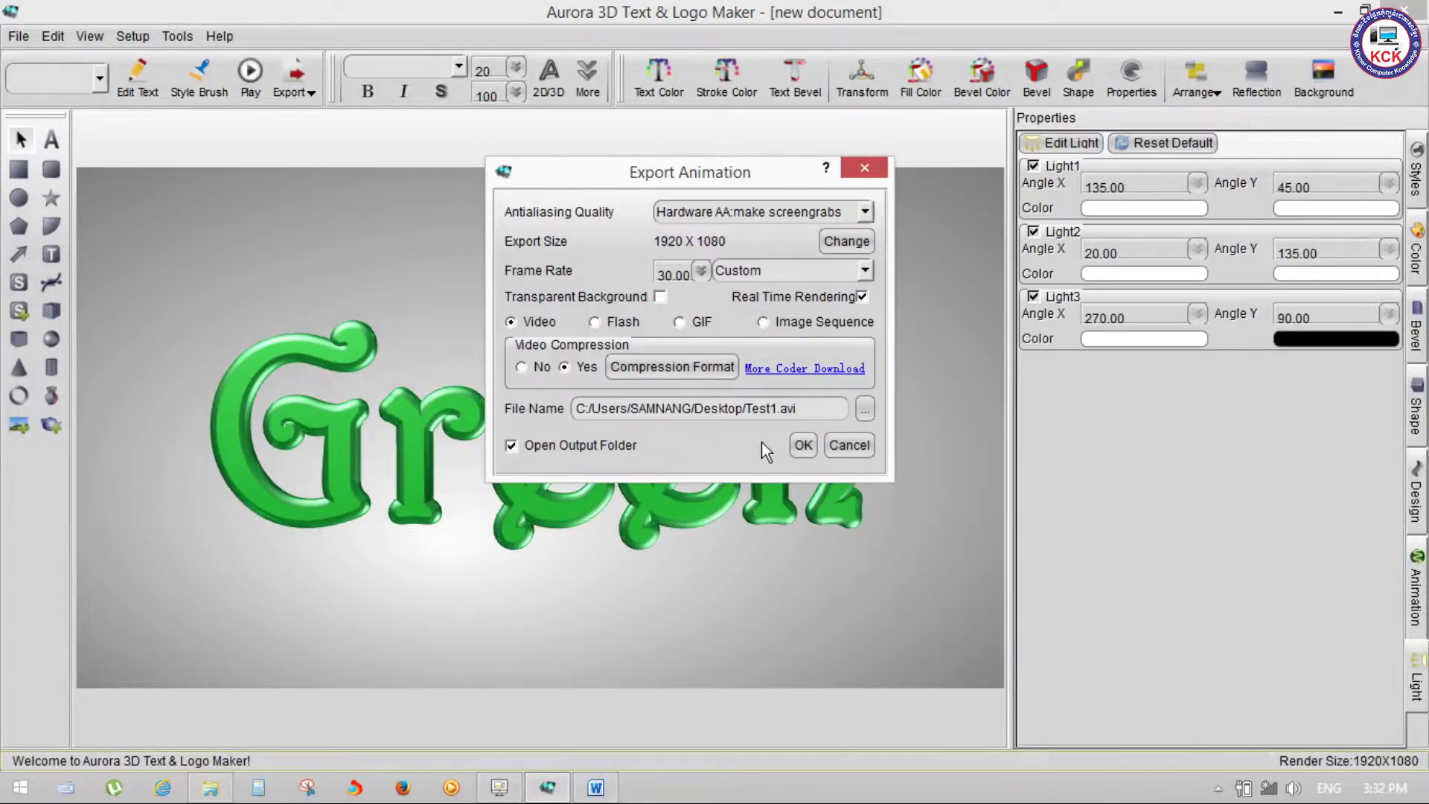
click(800, 445)
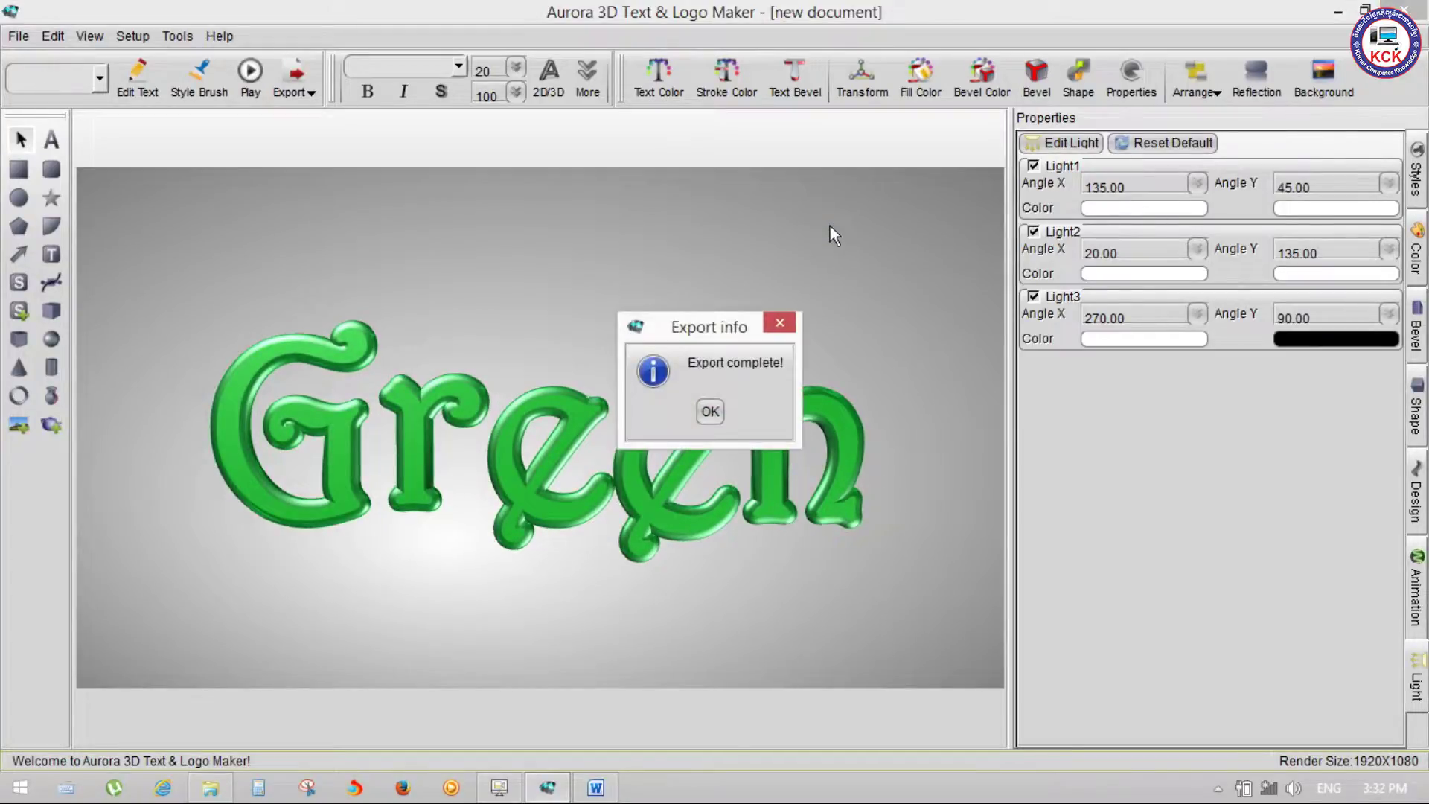
click(711, 410)
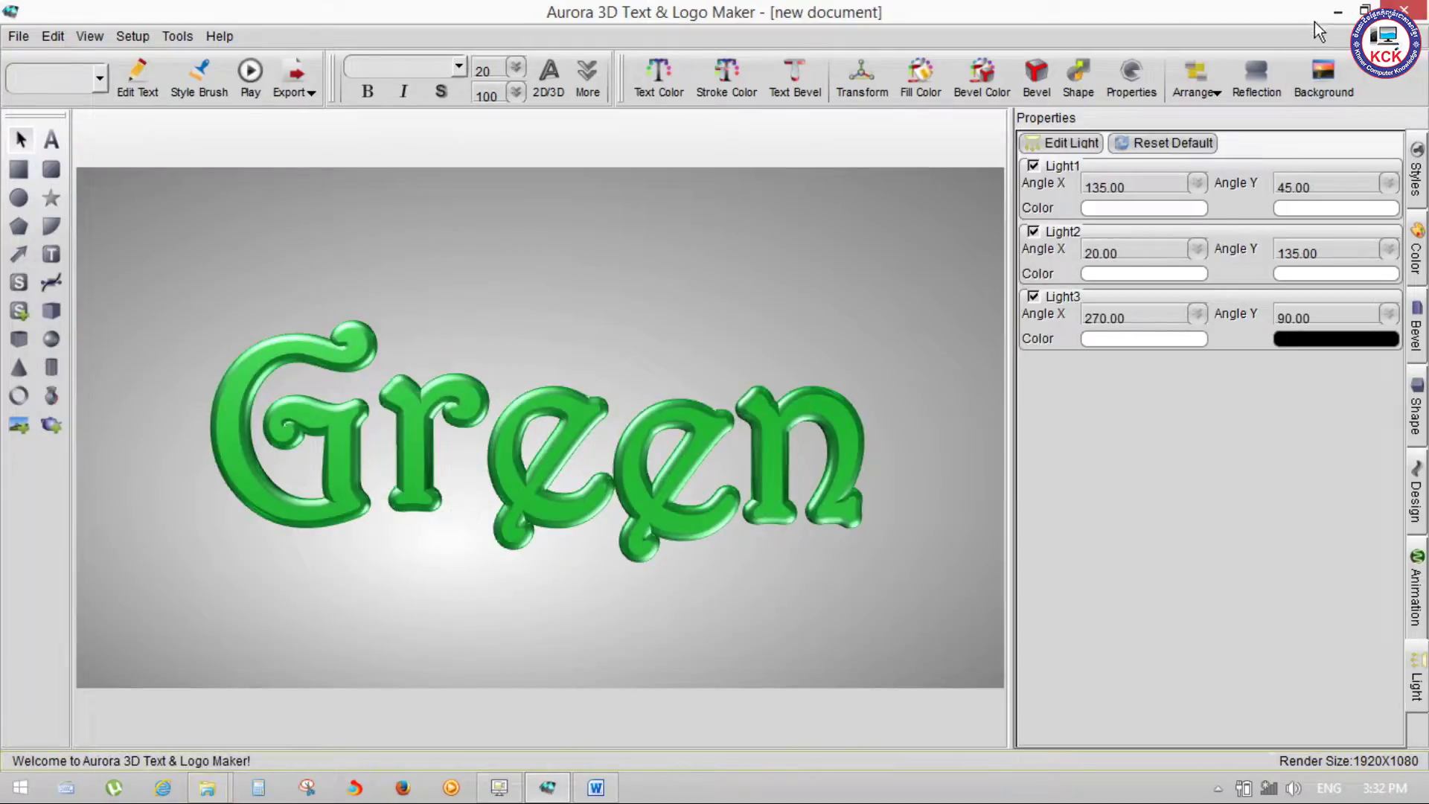
click(1335, 13)
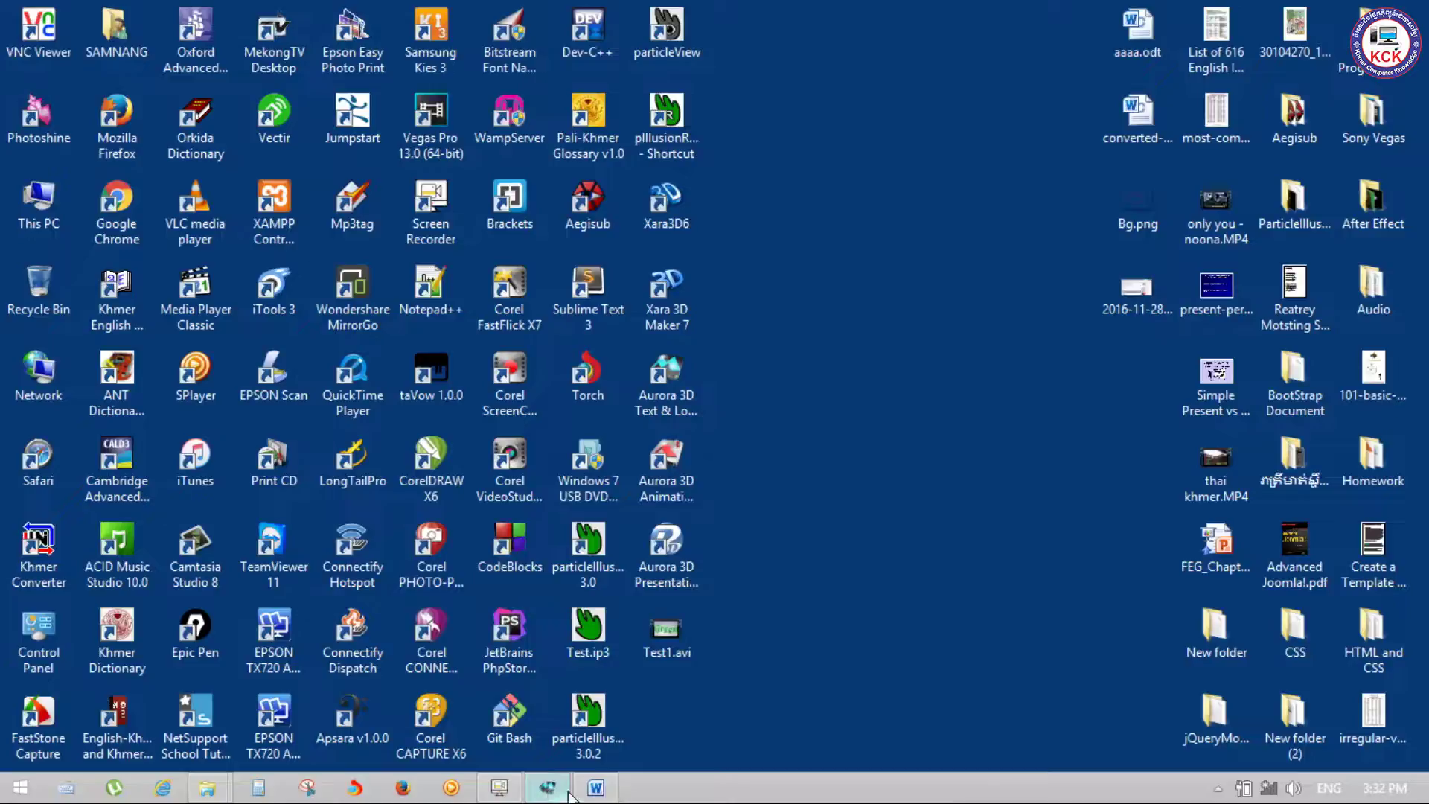
Show the Desktop folder and refresh it so Test1.avi appears for playback.
click(207, 787)
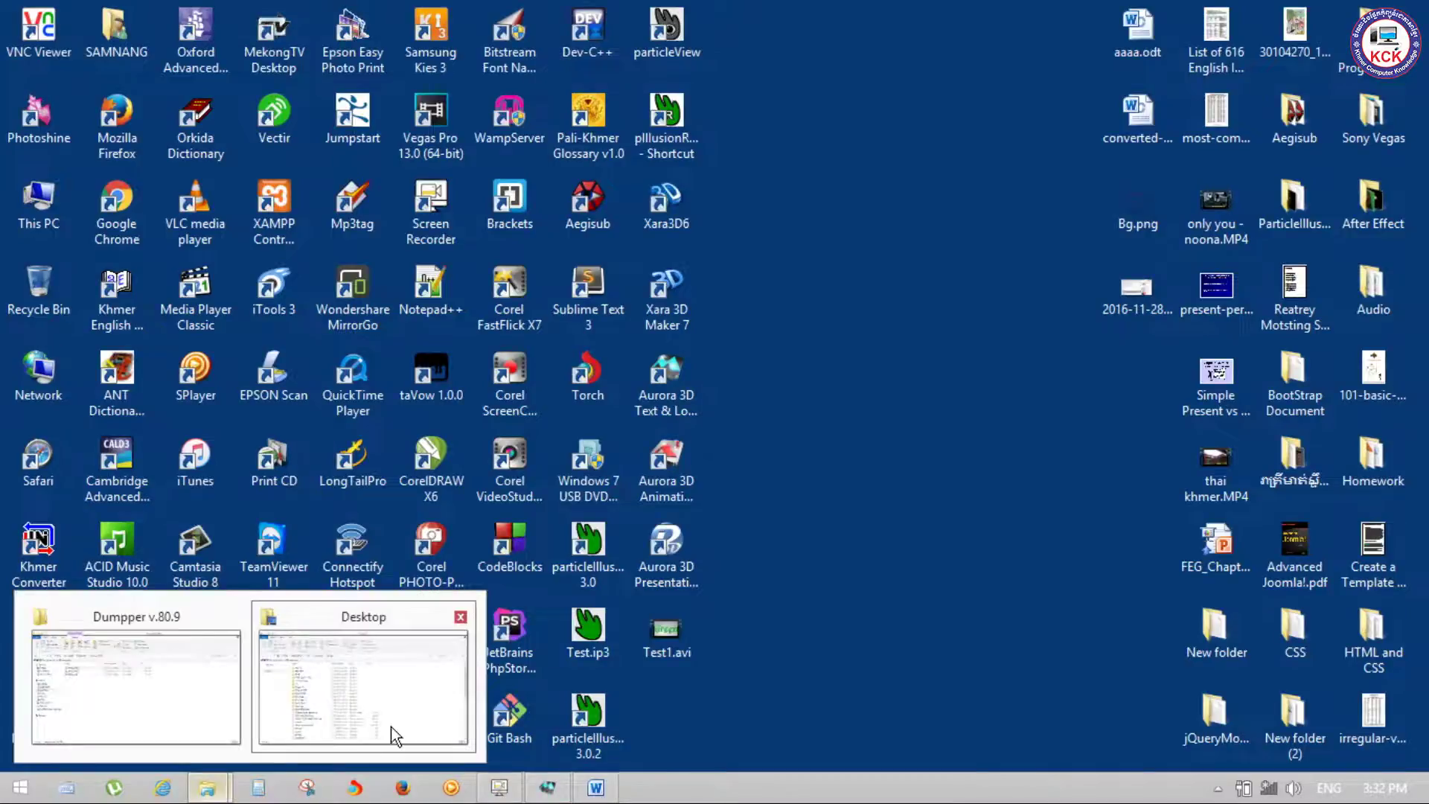
click(391, 726)
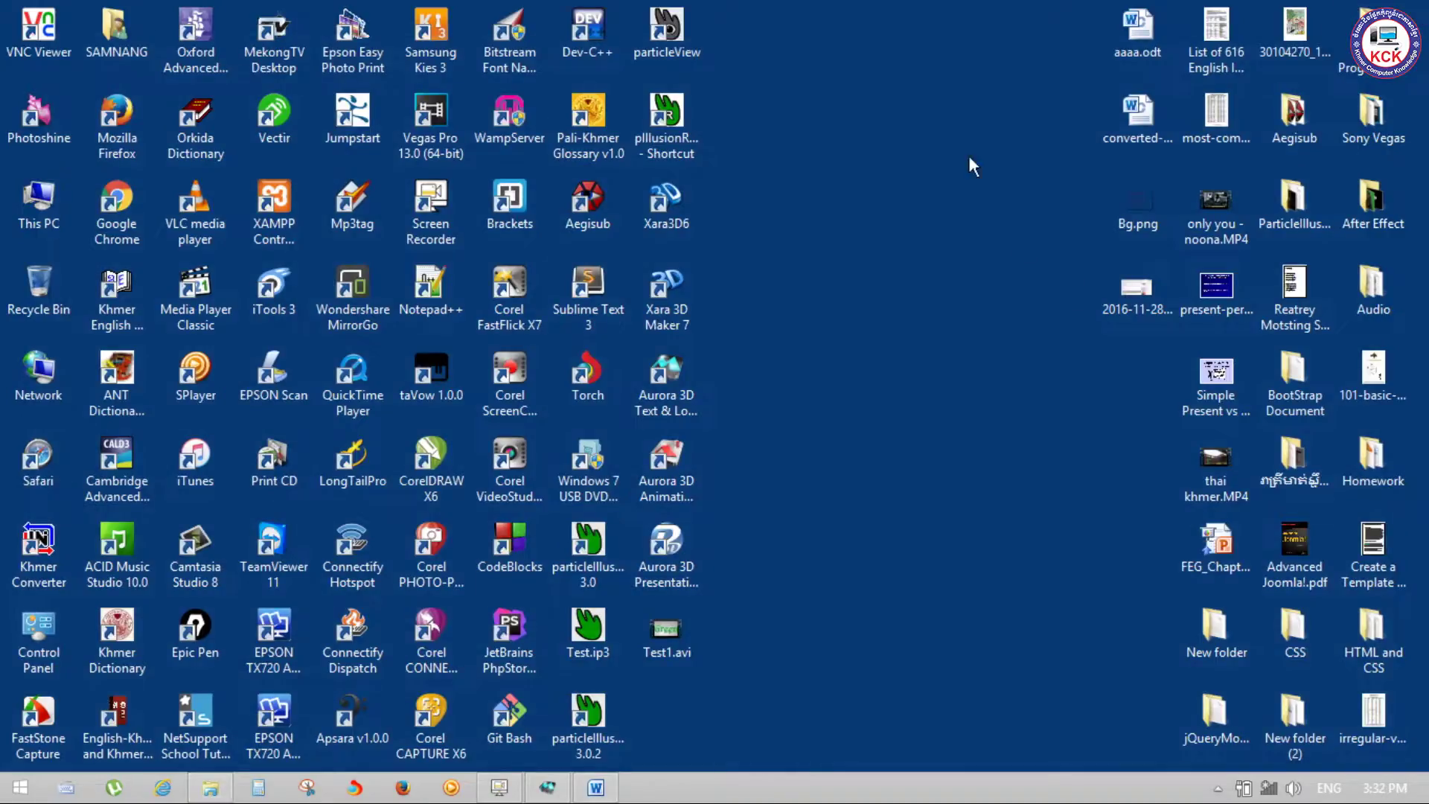
right_click(968, 155)
click(1010, 226)
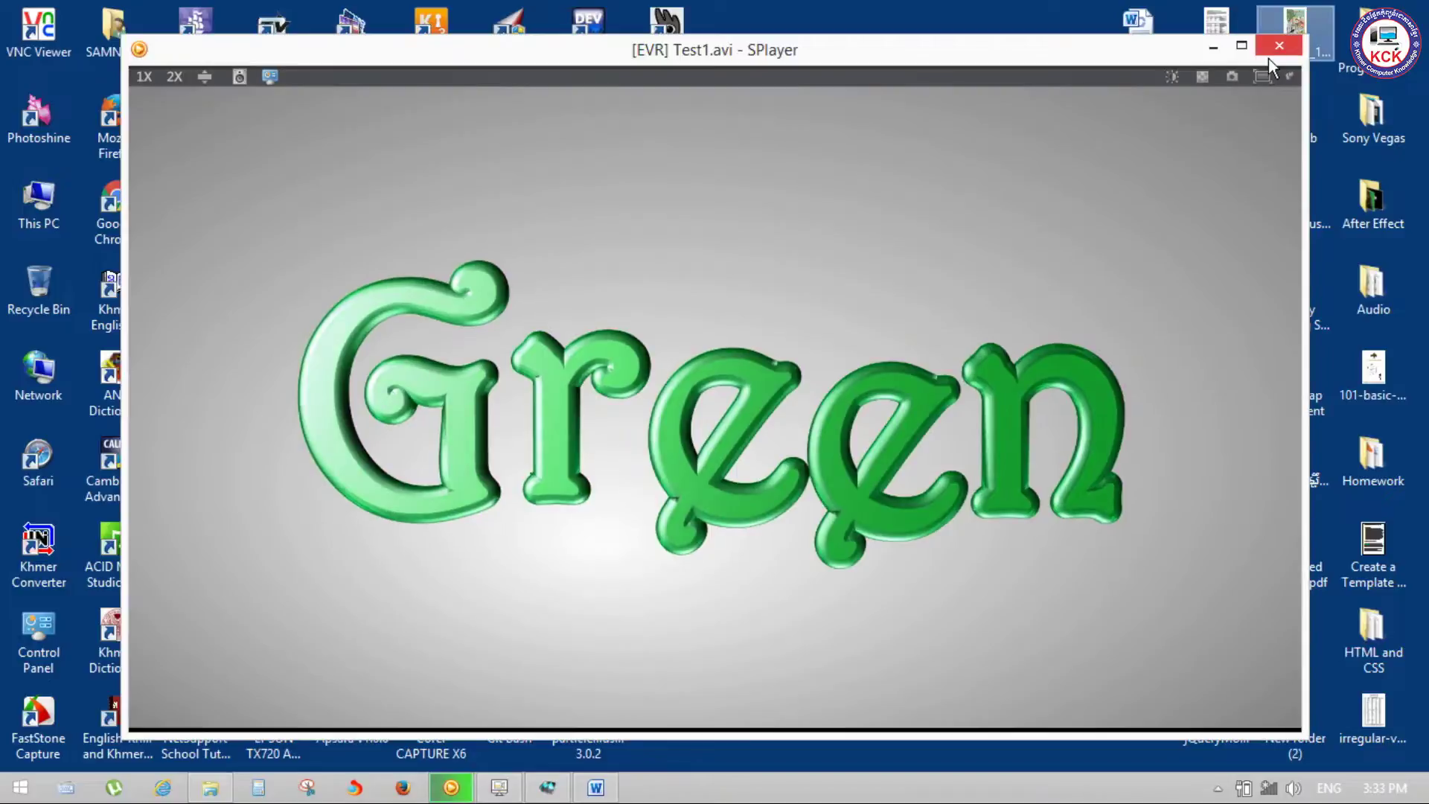
Close SPlayer after playback, refresh the desktop, and restore Aurora from the taskbar.
click(1271, 52)
right_click(806, 410)
click(860, 466)
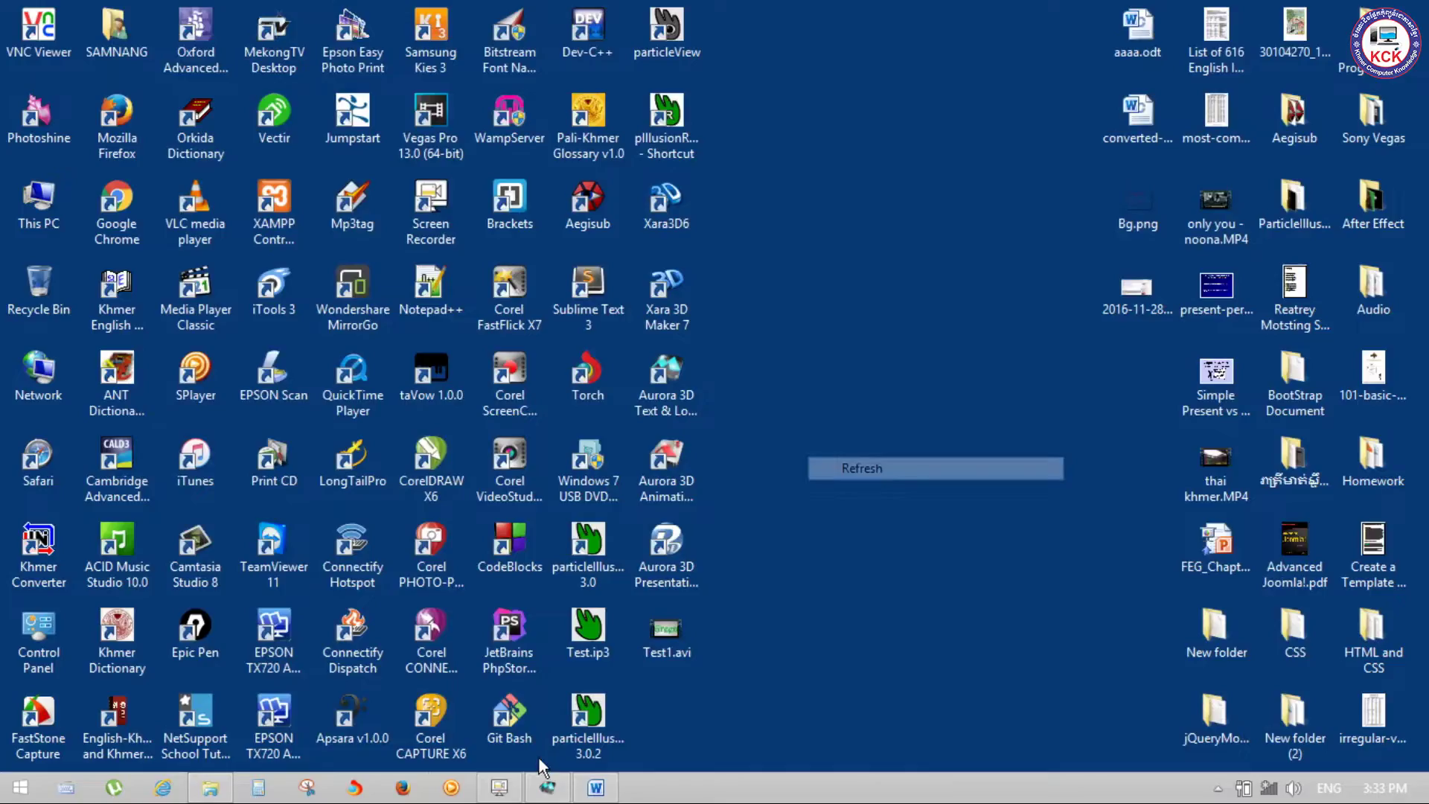
click(547, 787)
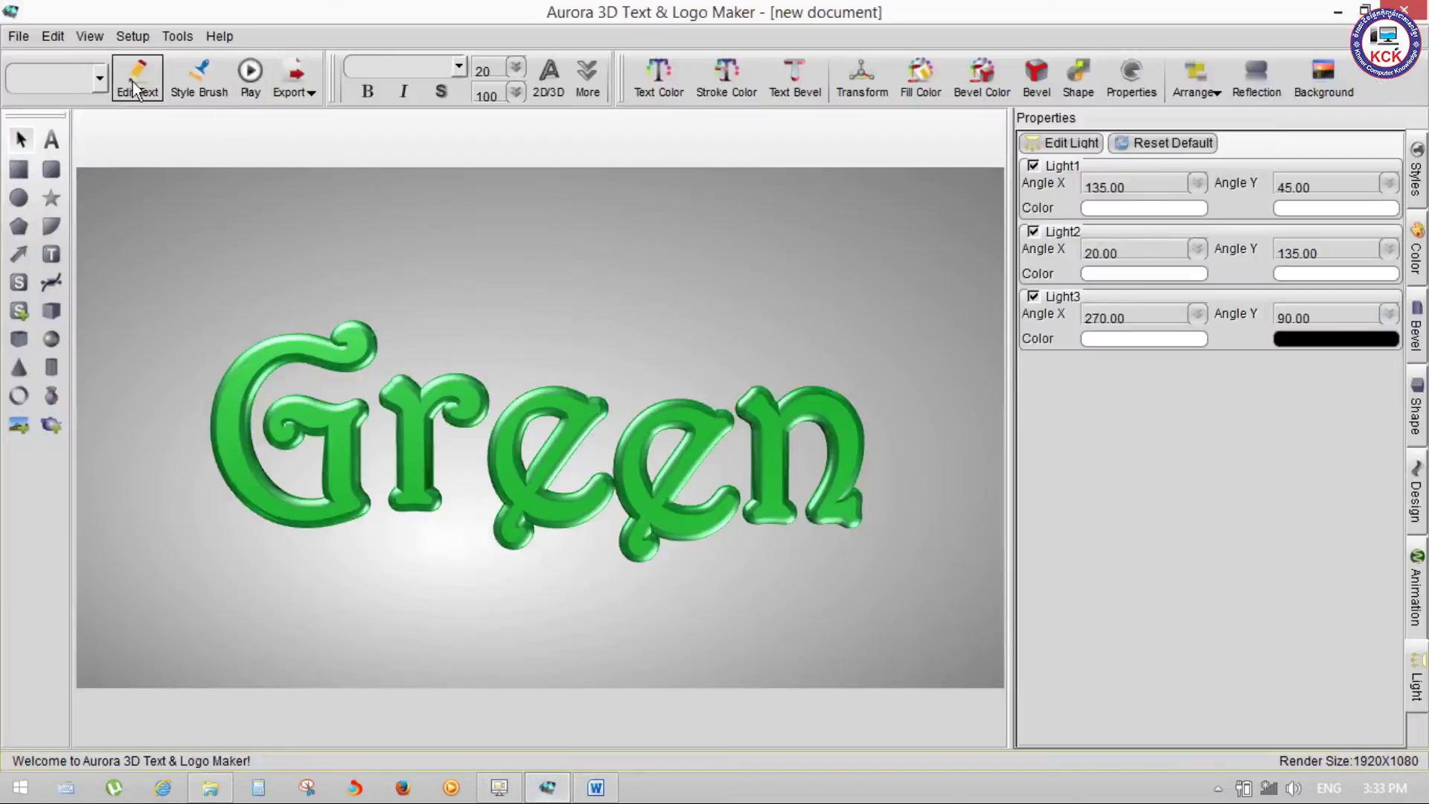
Set the animation export compression to Full Frames (Uncompressed).
click(311, 92)
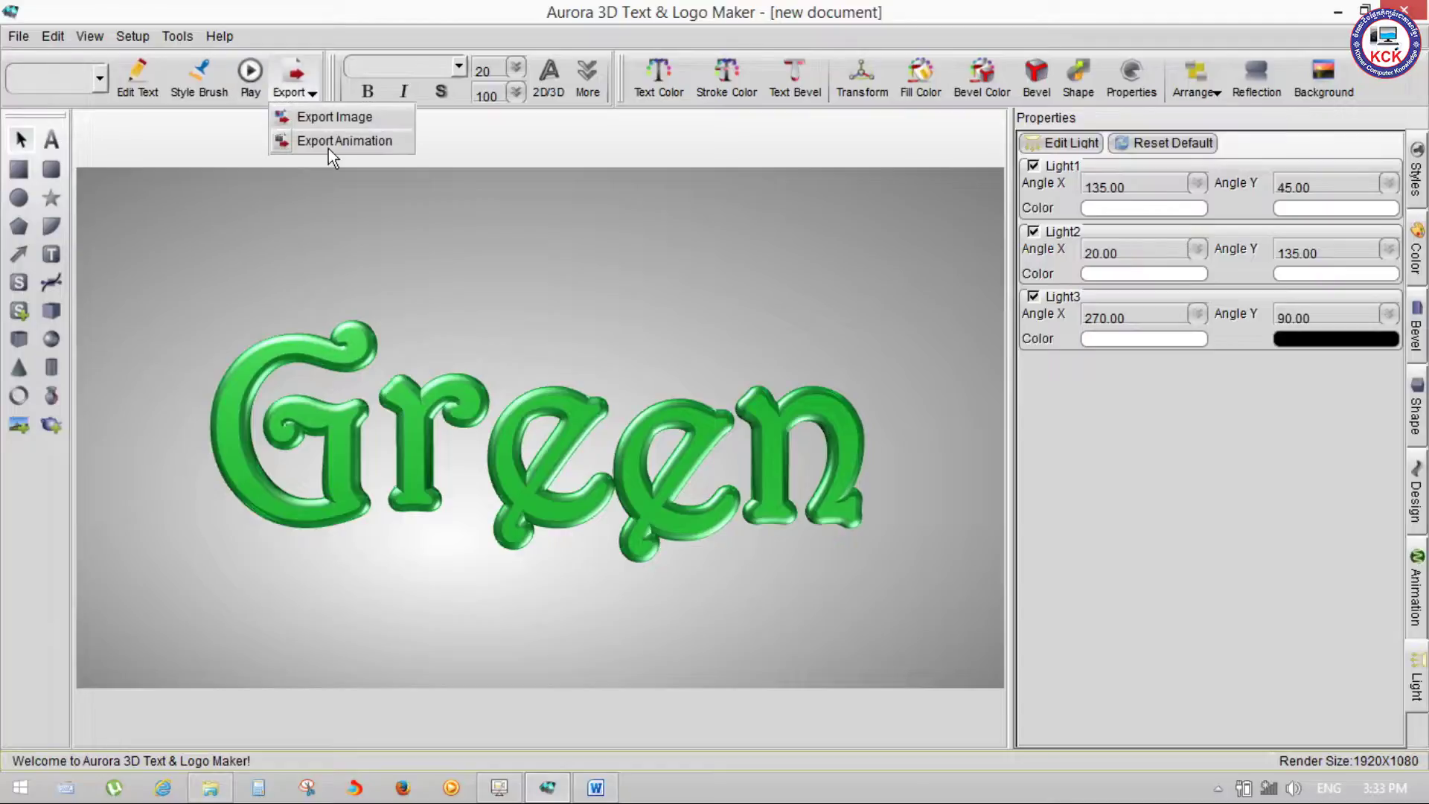
click(328, 143)
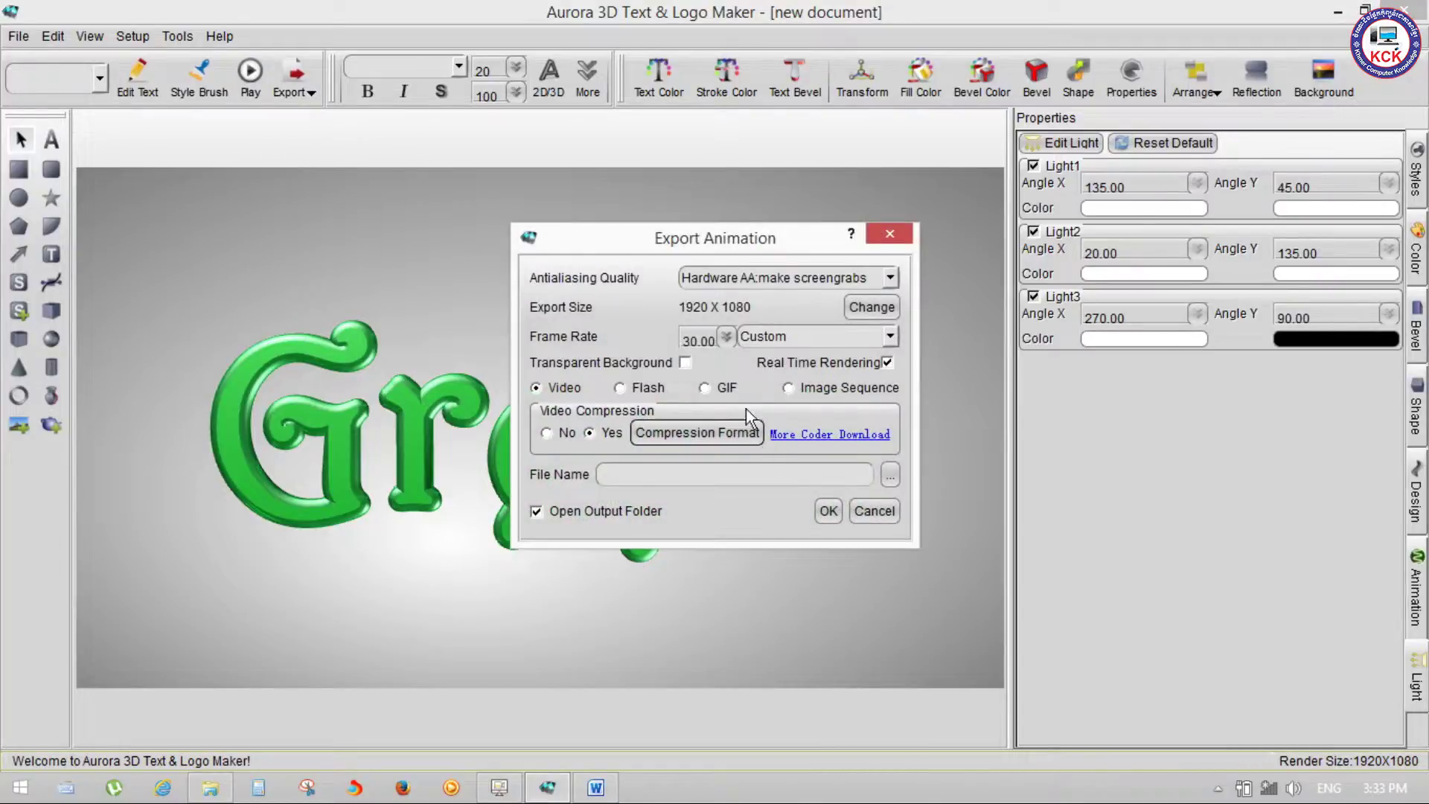
click(703, 431)
click(782, 437)
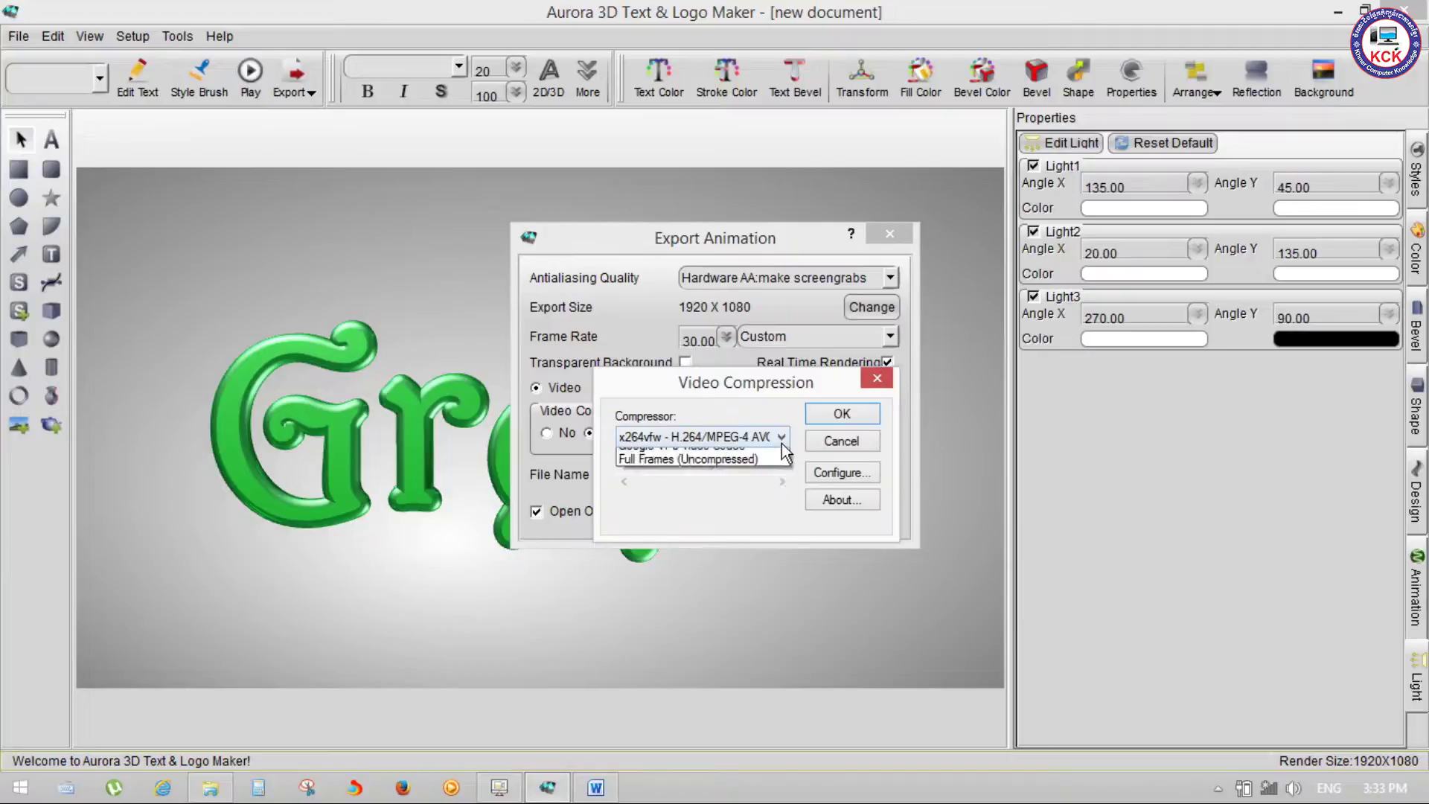
click(683, 628)
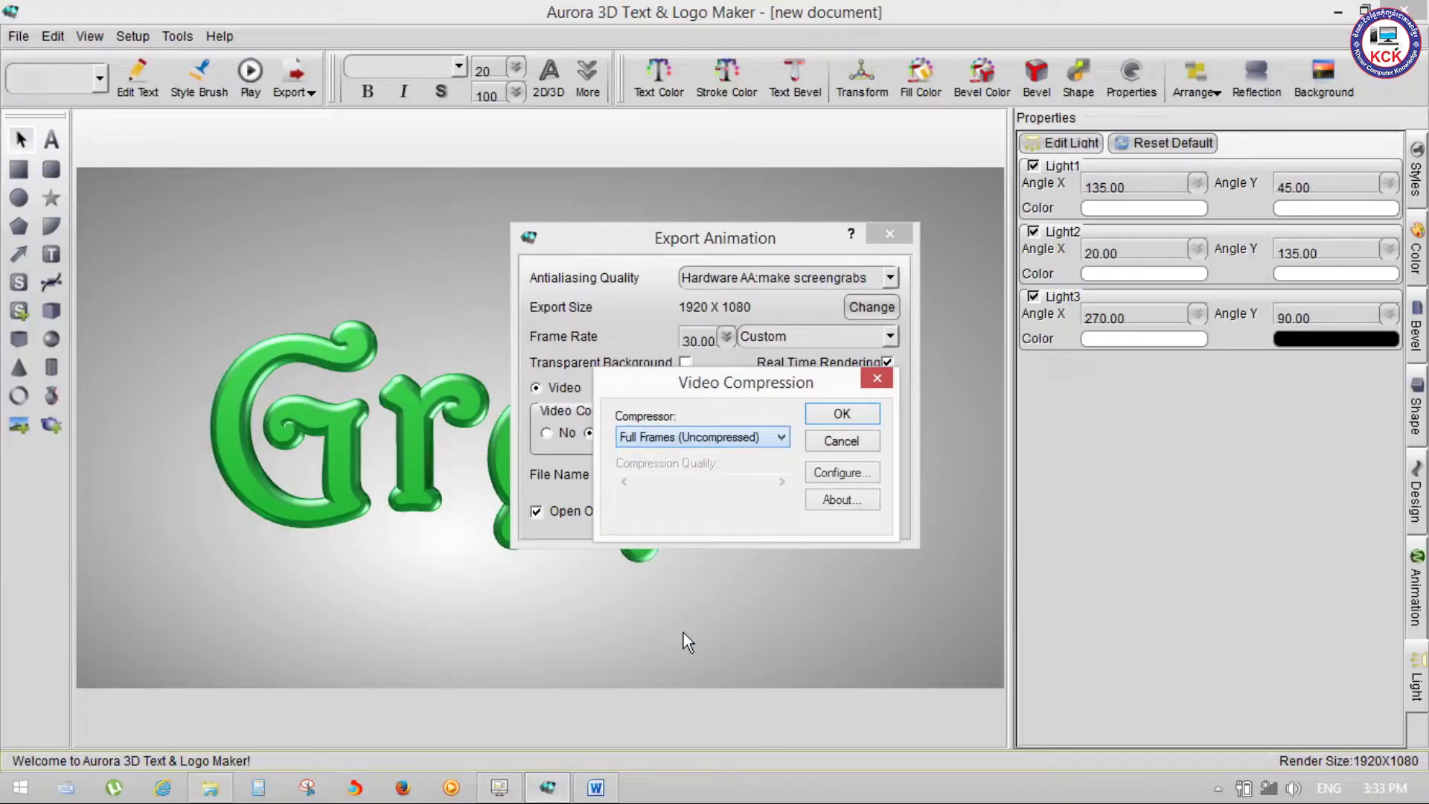
click(827, 415)
Save the animation export as test2 on the Desktop and start exporting.
click(889, 476)
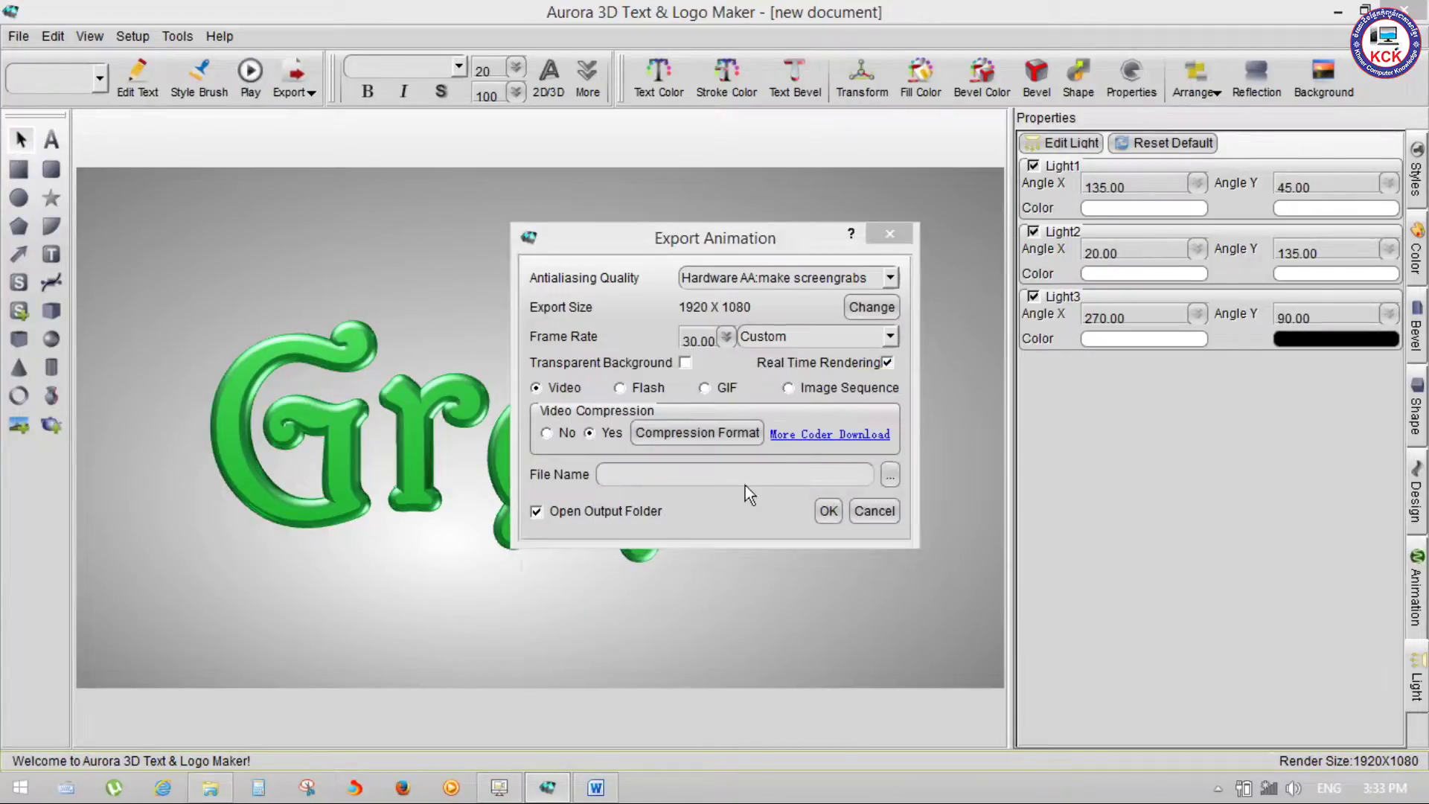
click(715, 588)
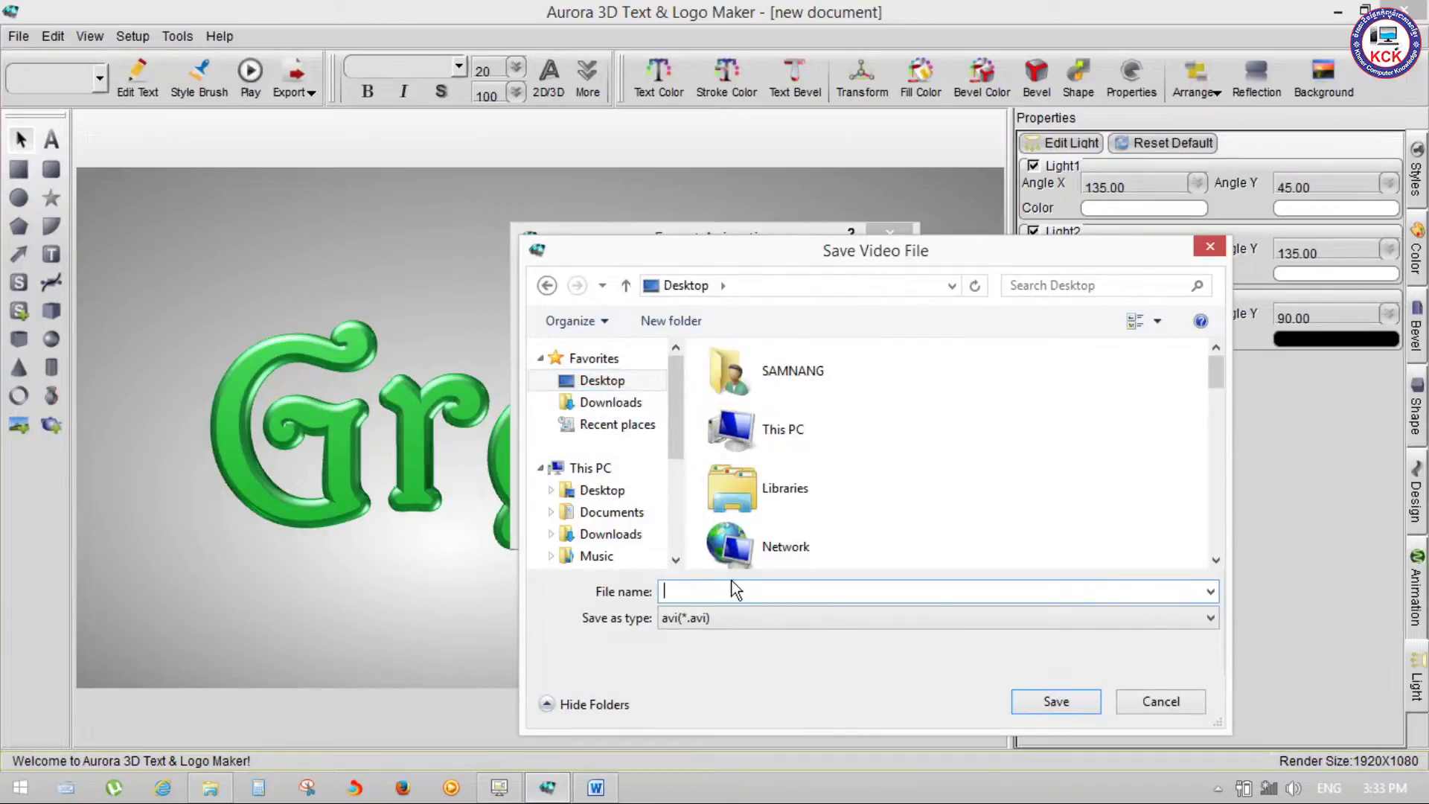
text(test)
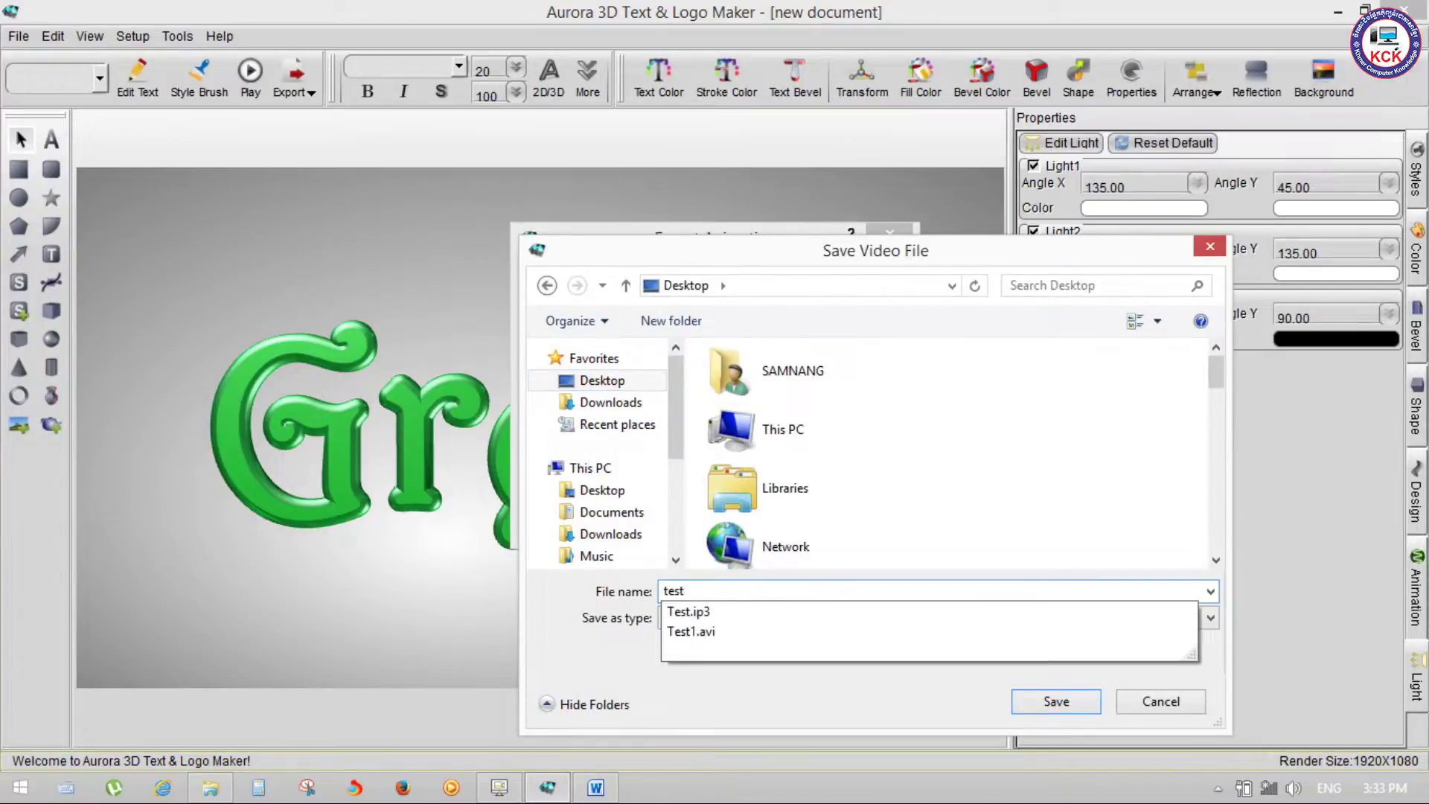
text(2)
click(1029, 704)
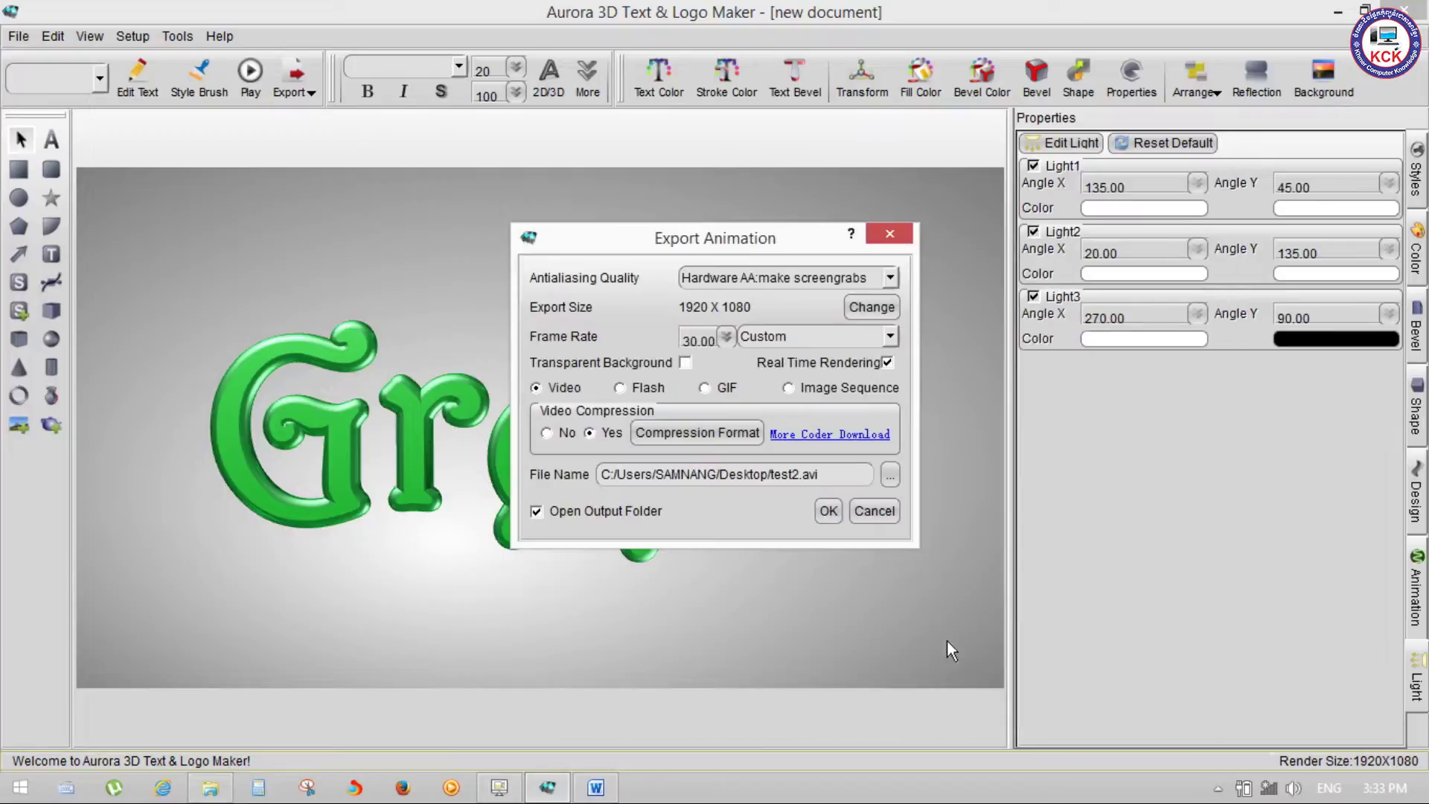
click(827, 514)
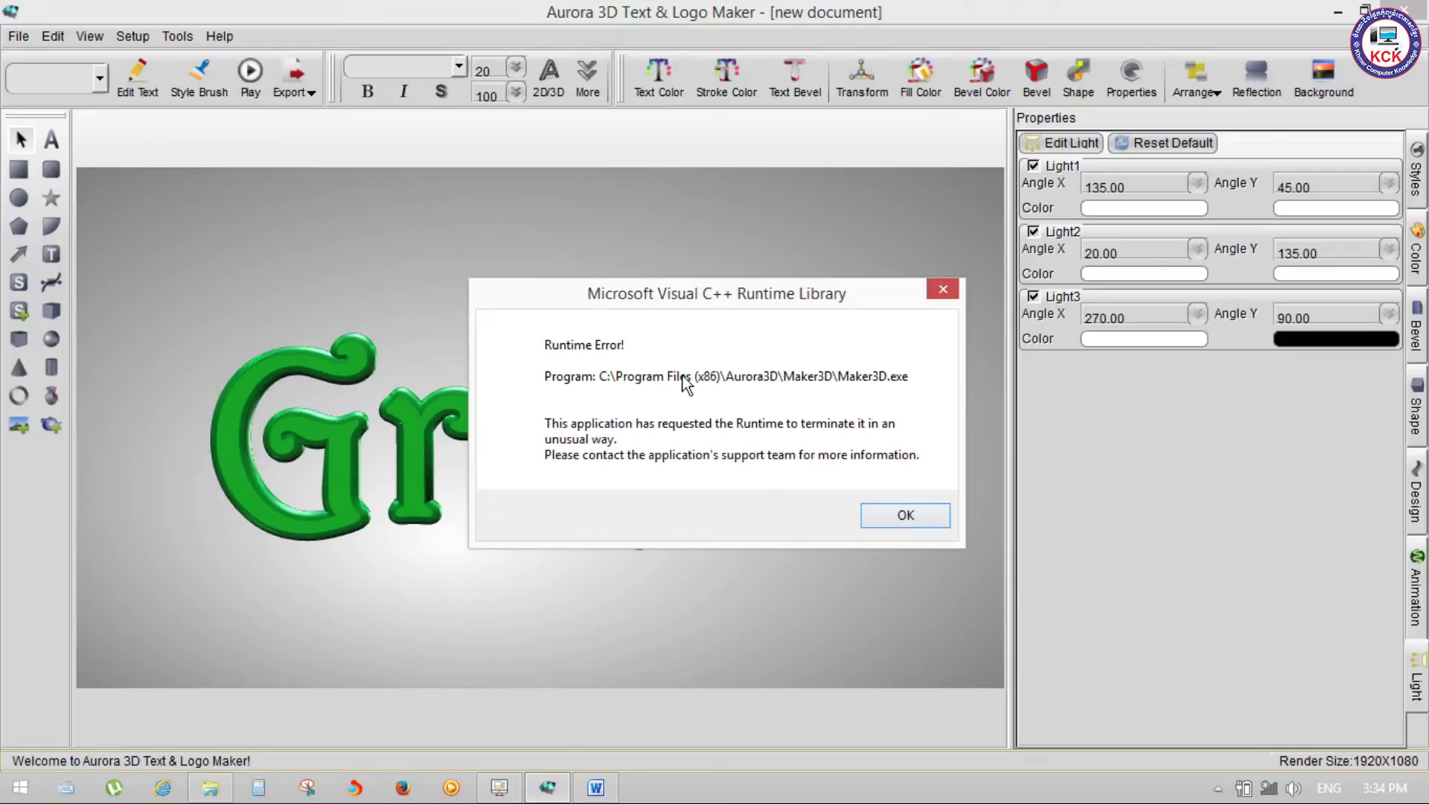
Dismiss the runtime error to close the crashed Aurora, then close Word without saving.
click(902, 515)
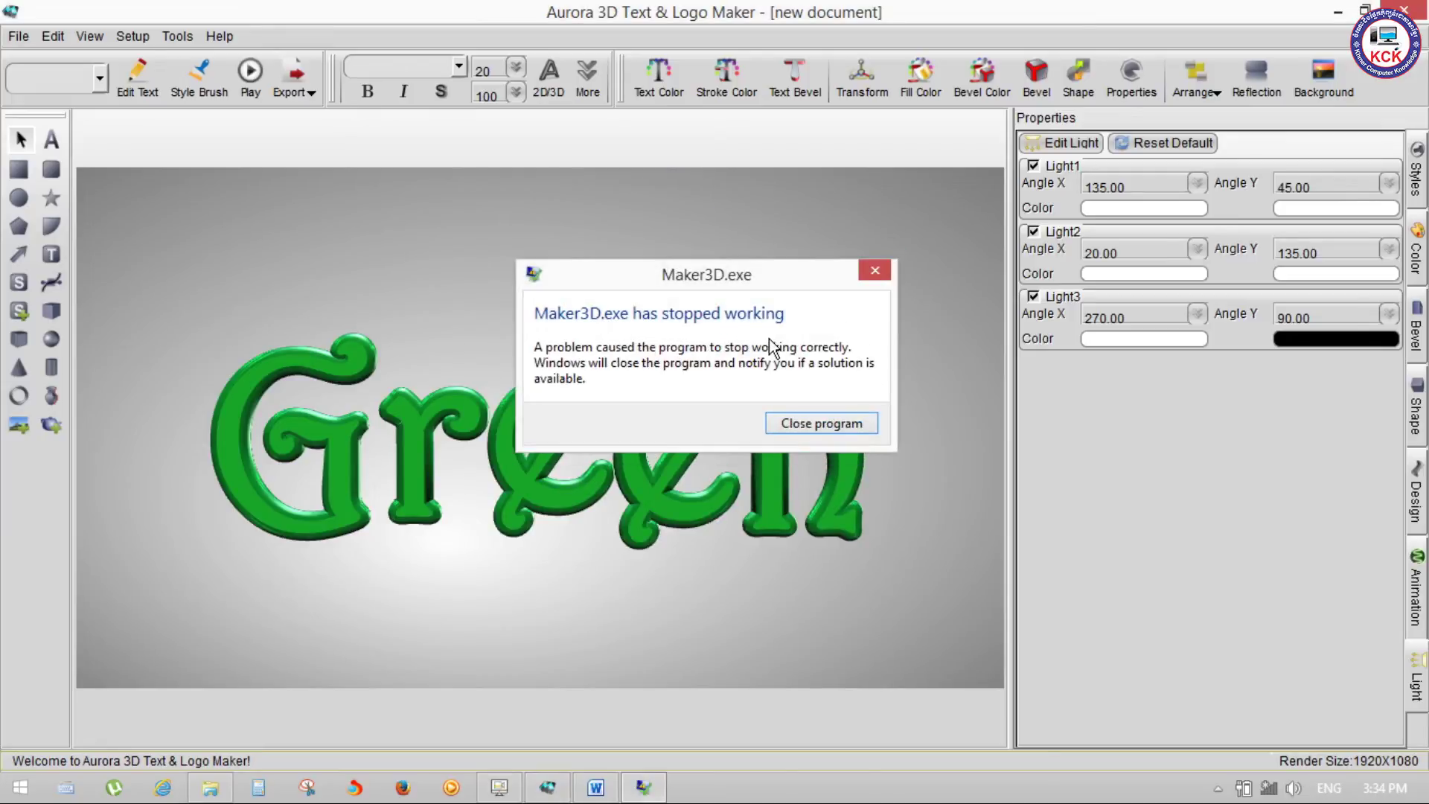
click(822, 418)
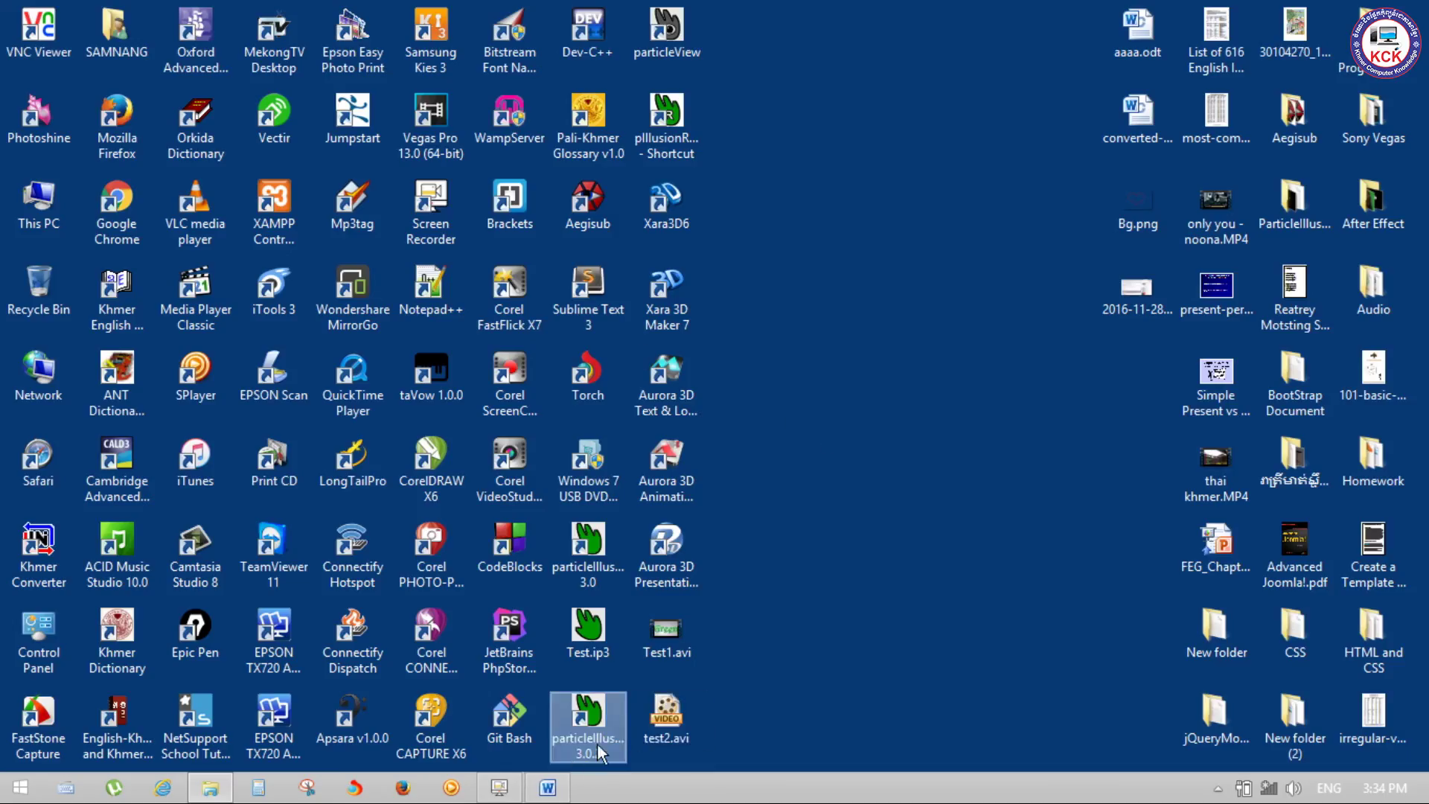
click(547, 787)
click(1416, 9)
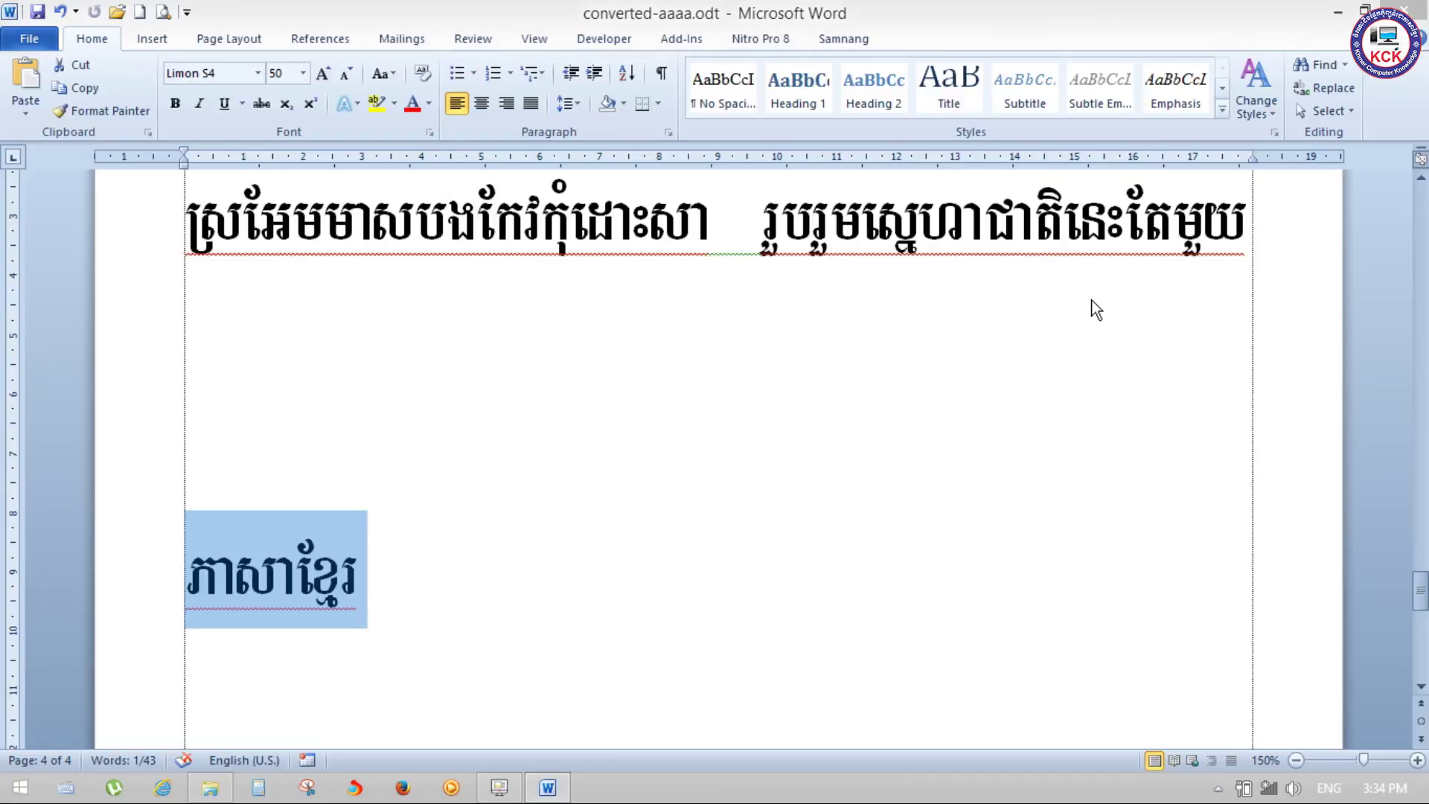
click(744, 441)
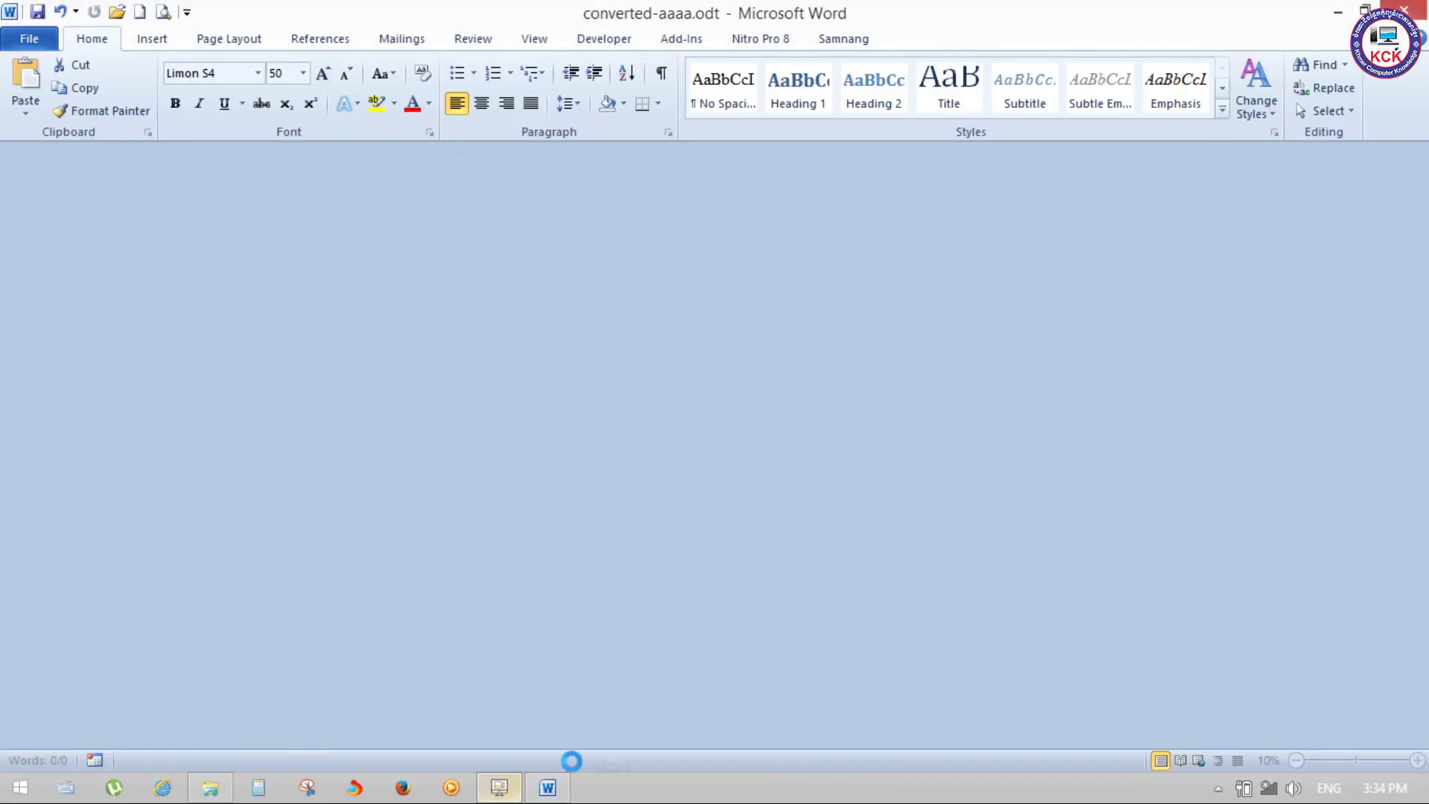